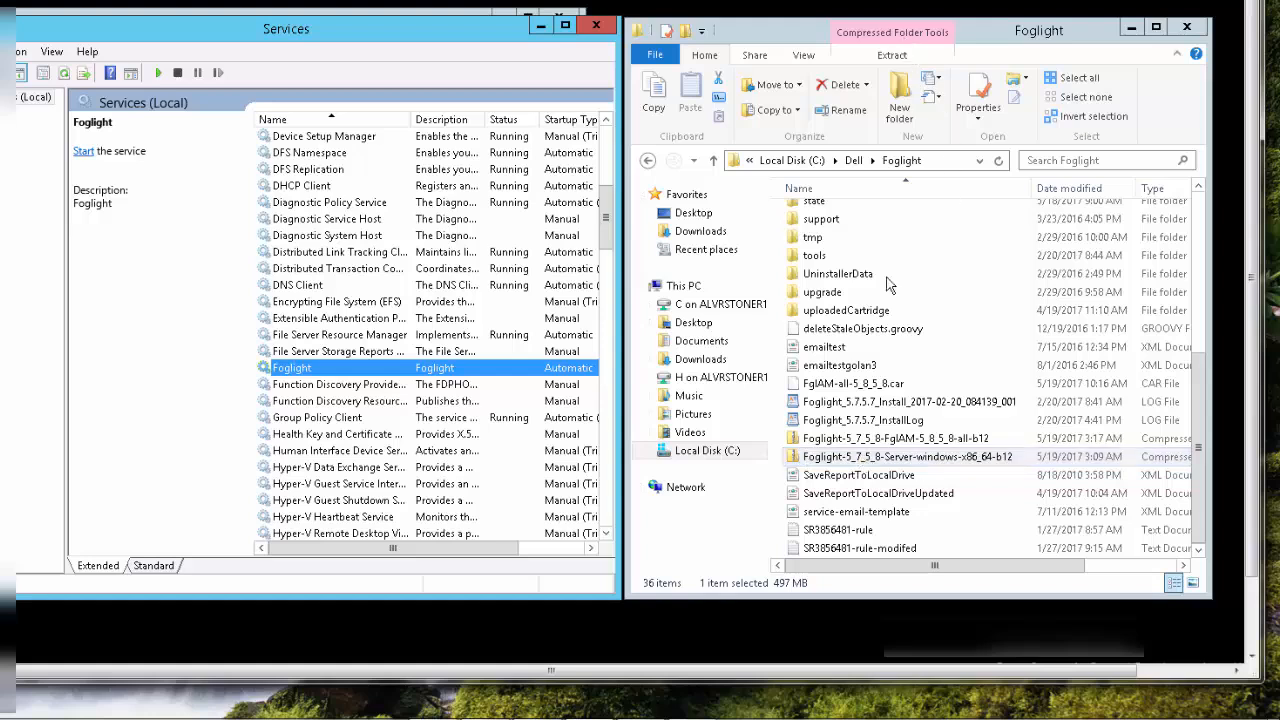
Run Foglight-5_7_5_8-install_windows-x86_64 directly from the Foglight-5_7_5_8-Server-windows-x86_64-b12 archive's FoglightServer-5_7_5_8 folder, without extracting it
double_click(850, 463)
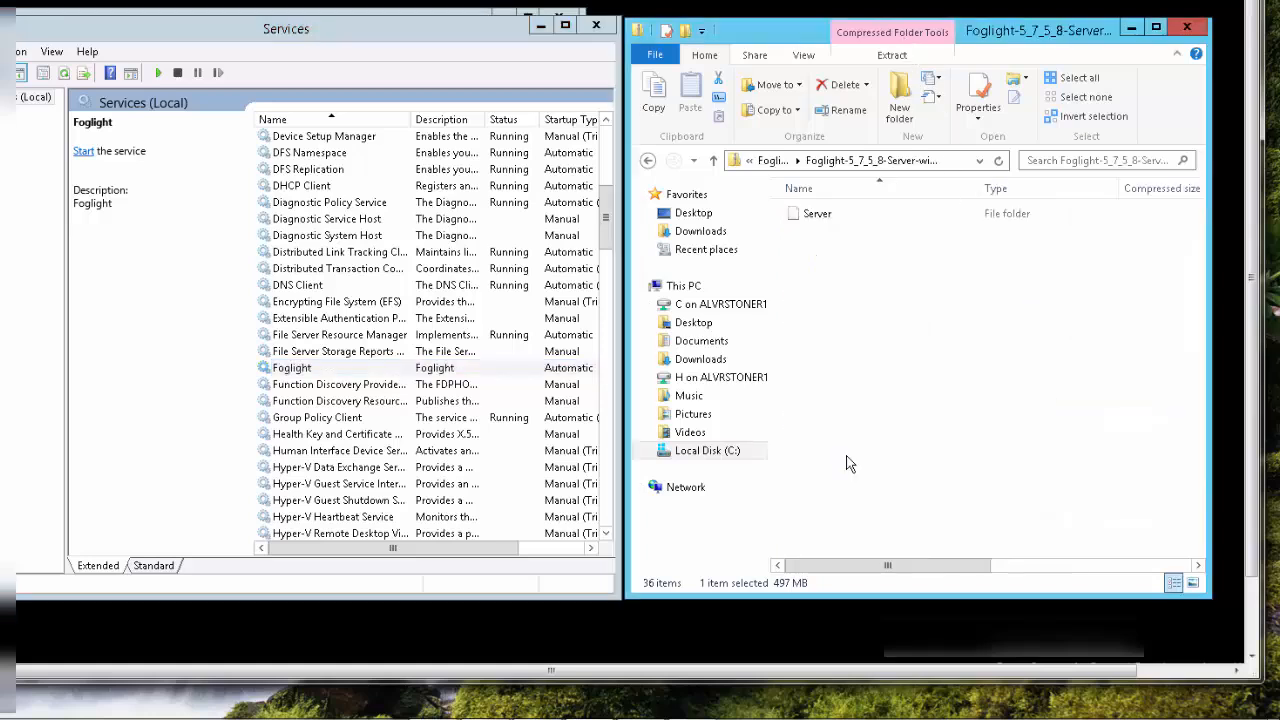
double_click(802, 218)
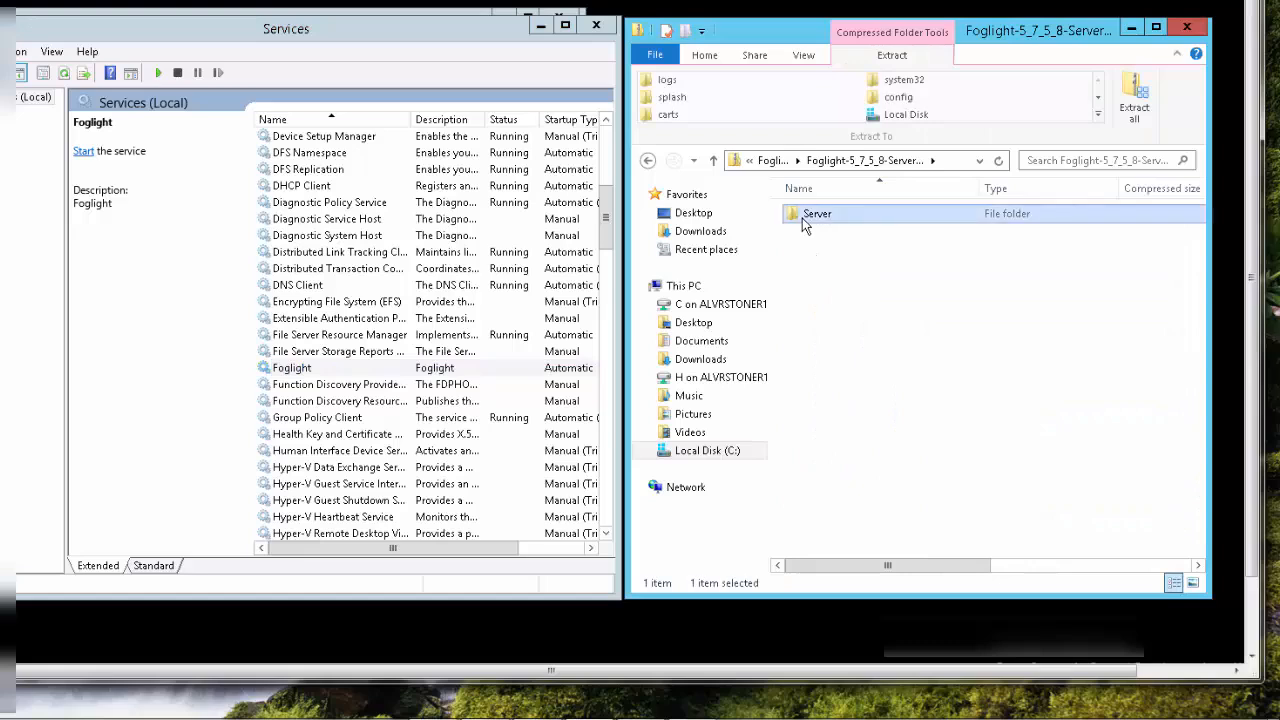
double_click(803, 216)
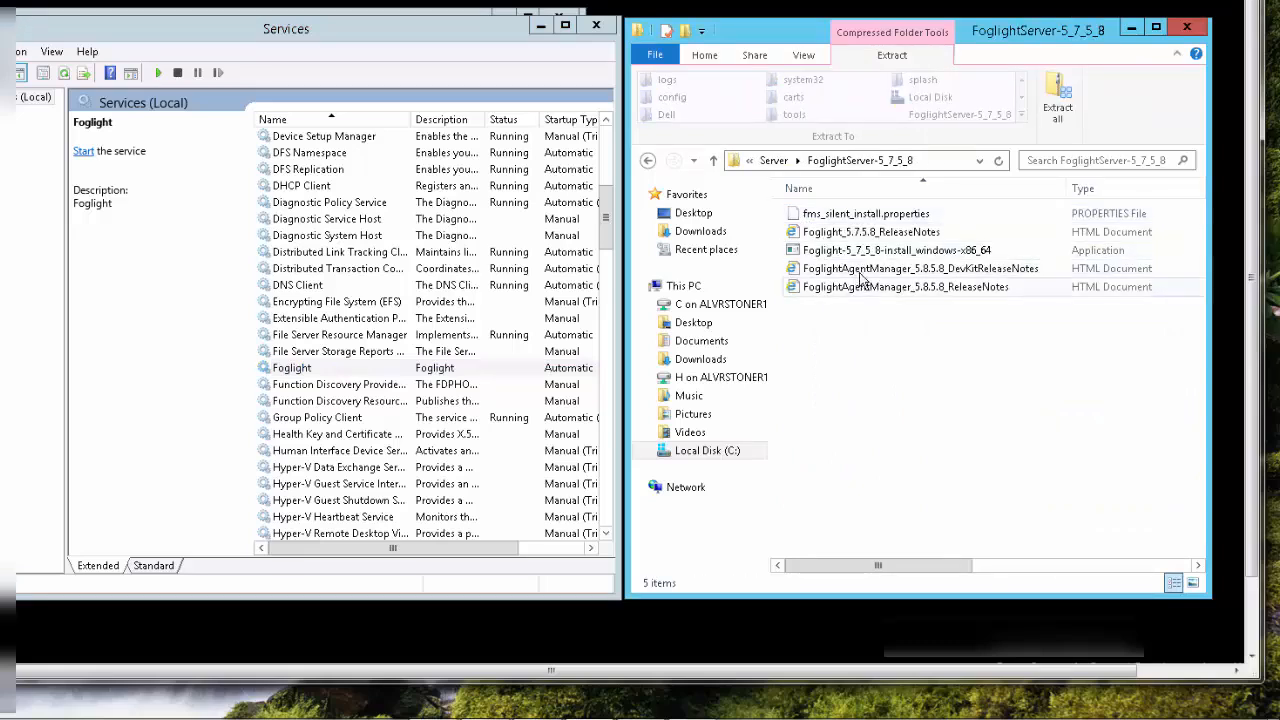
click(845, 256)
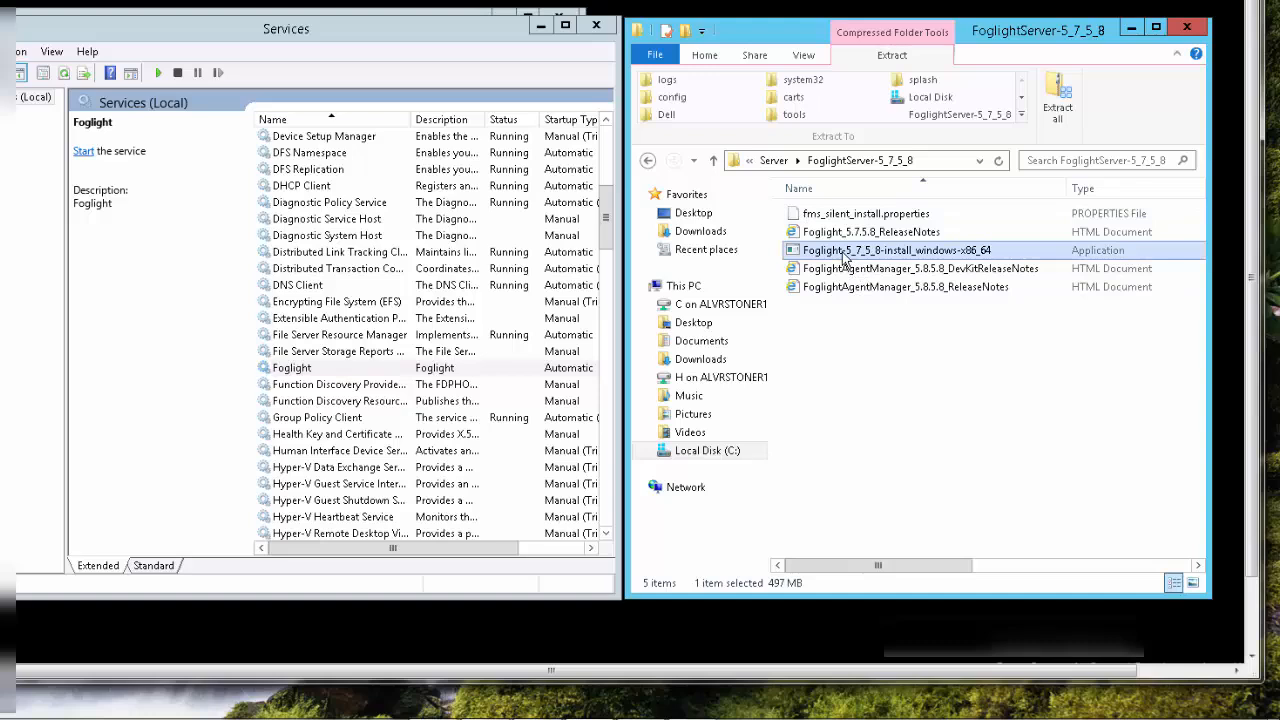
double_click(843, 257)
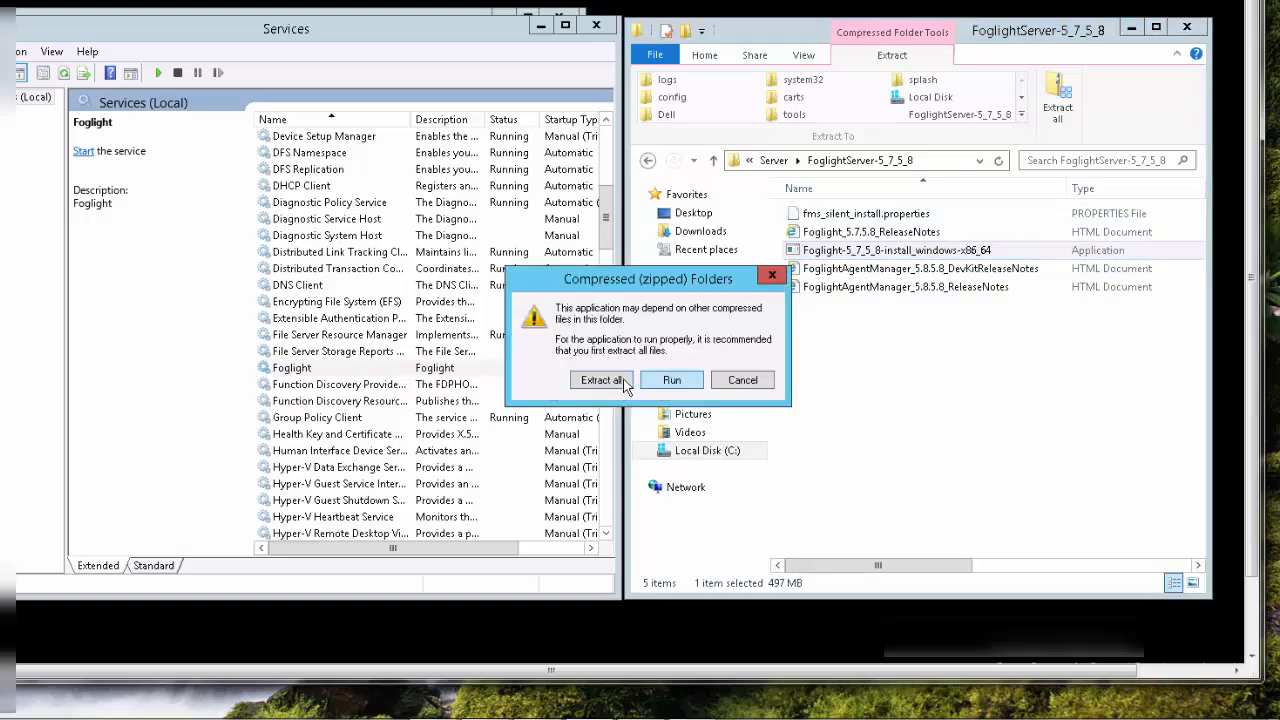
click(674, 384)
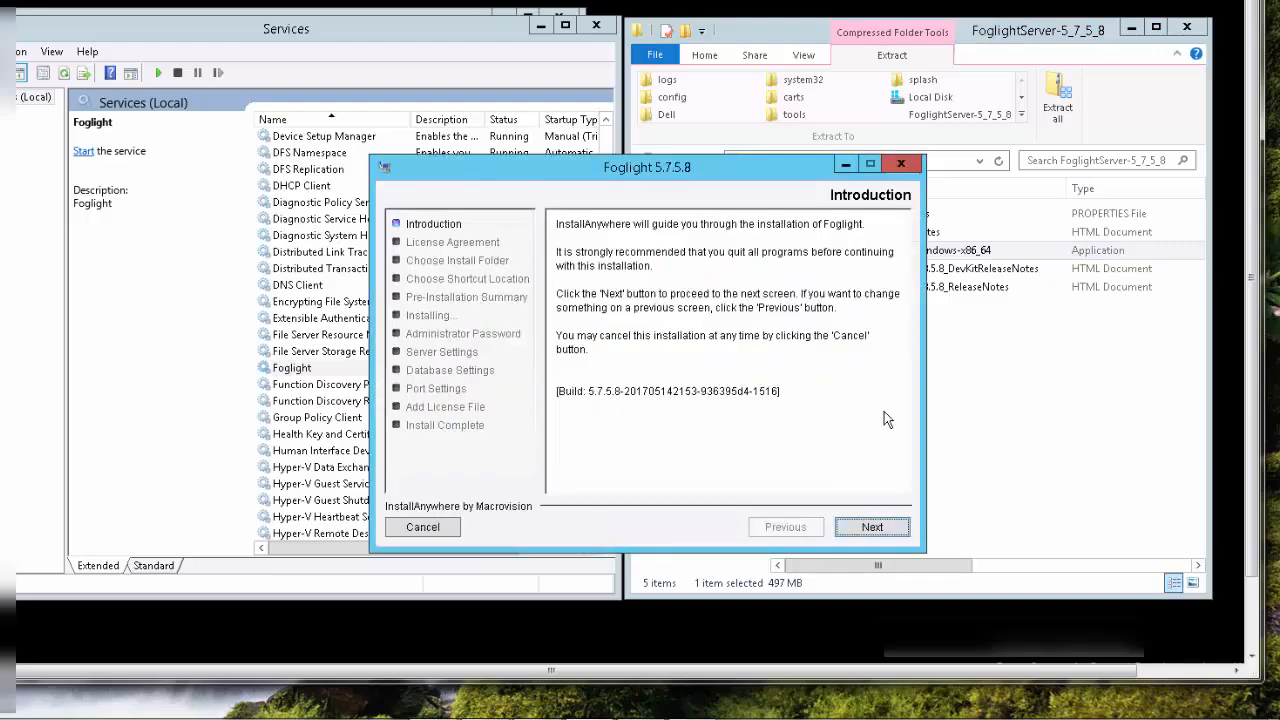
Accept the Foglight 5.7.5.8 license agreement and choose Custom Install as the installation type
click(889, 526)
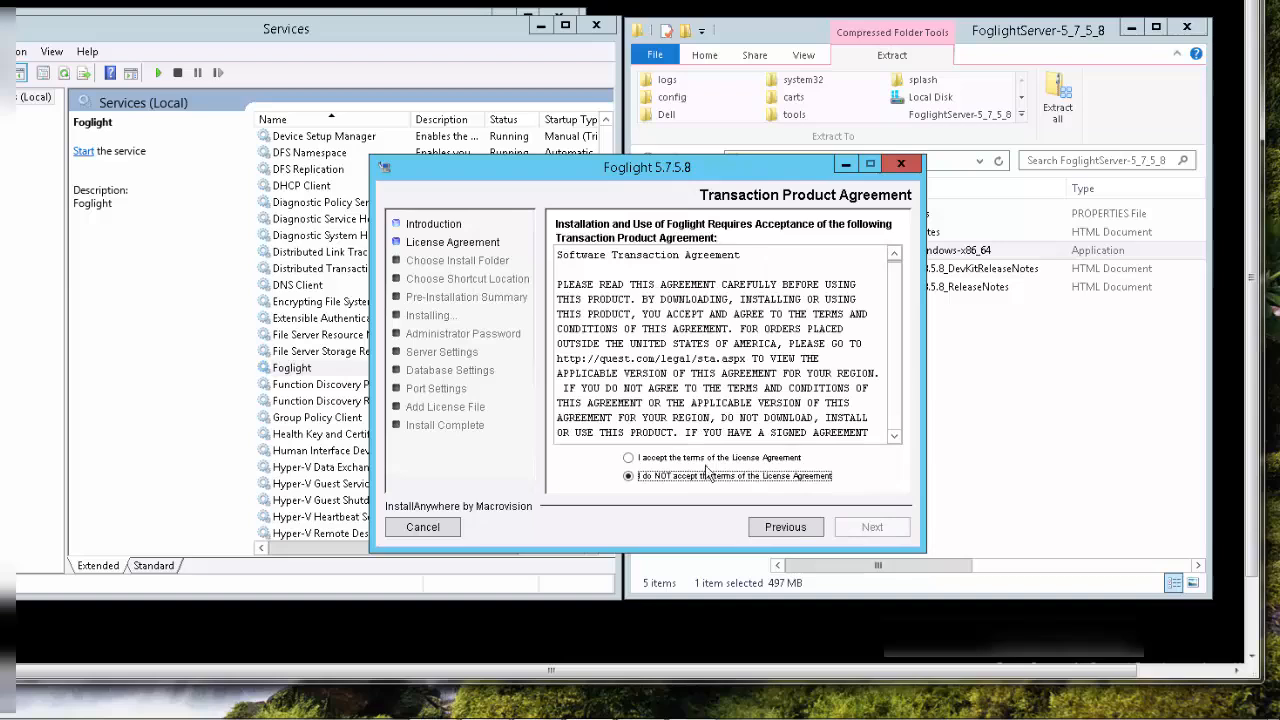
click(700, 458)
click(873, 530)
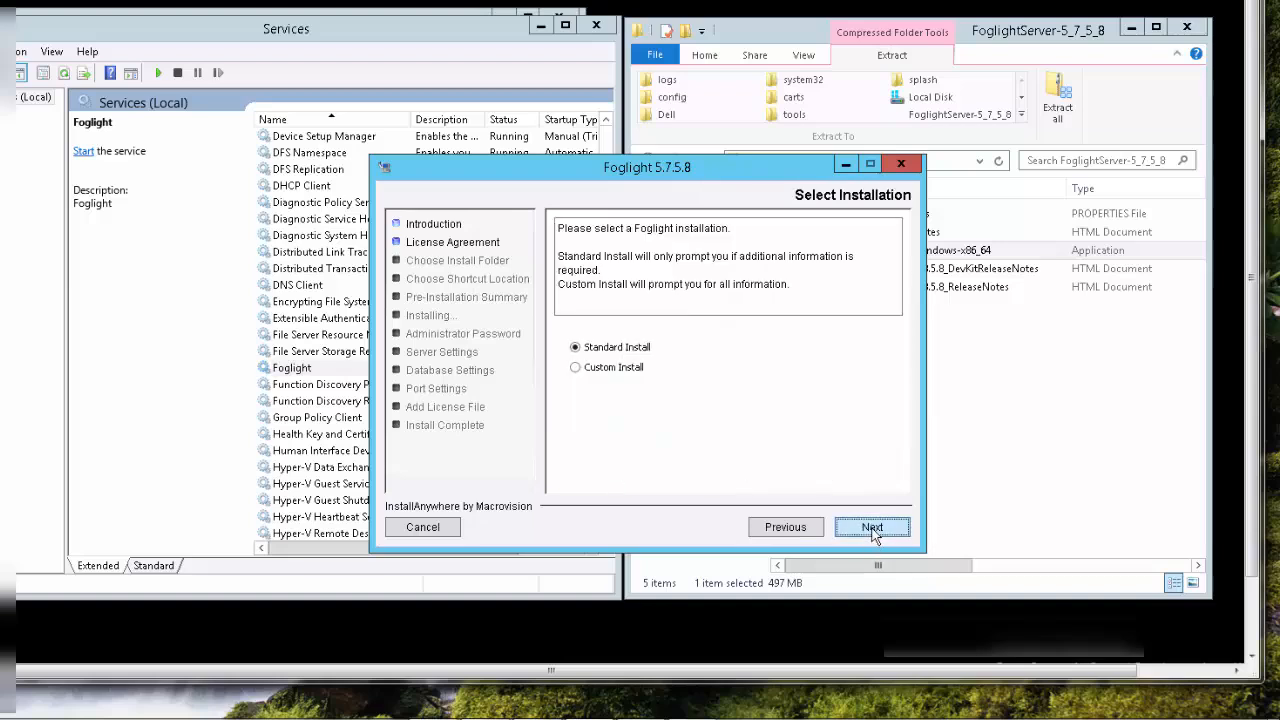
click(576, 368)
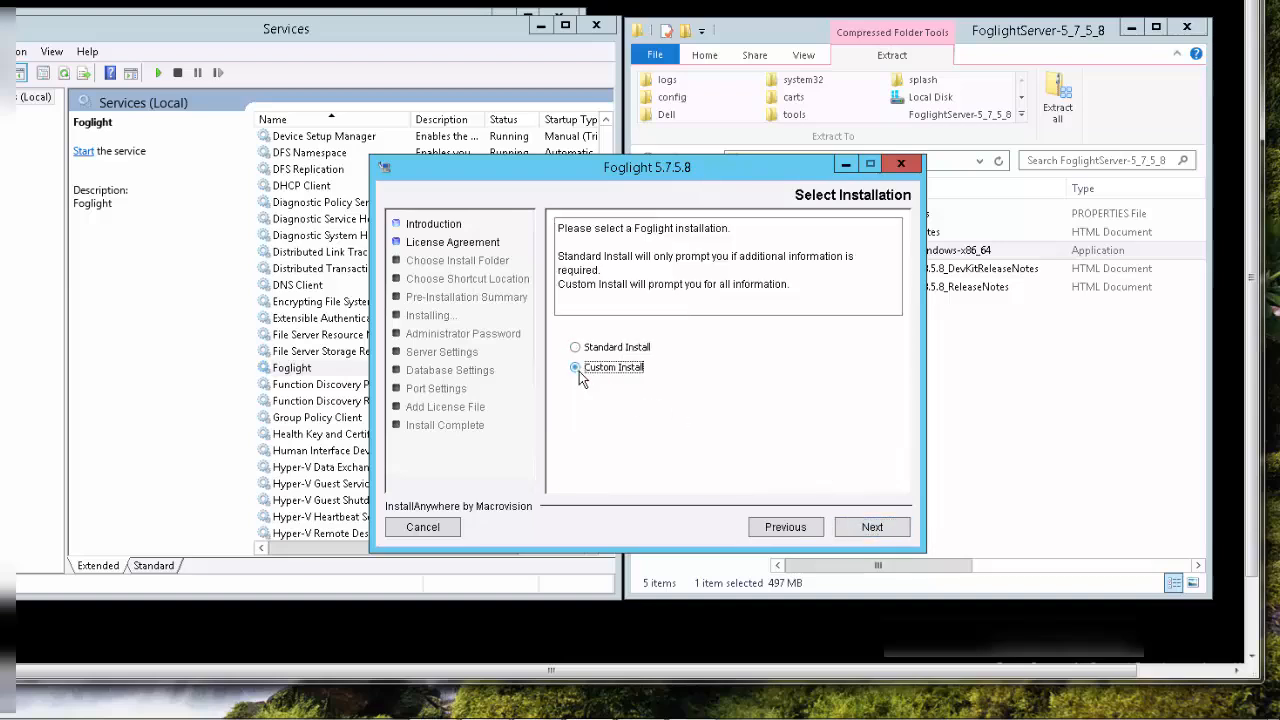
click(872, 530)
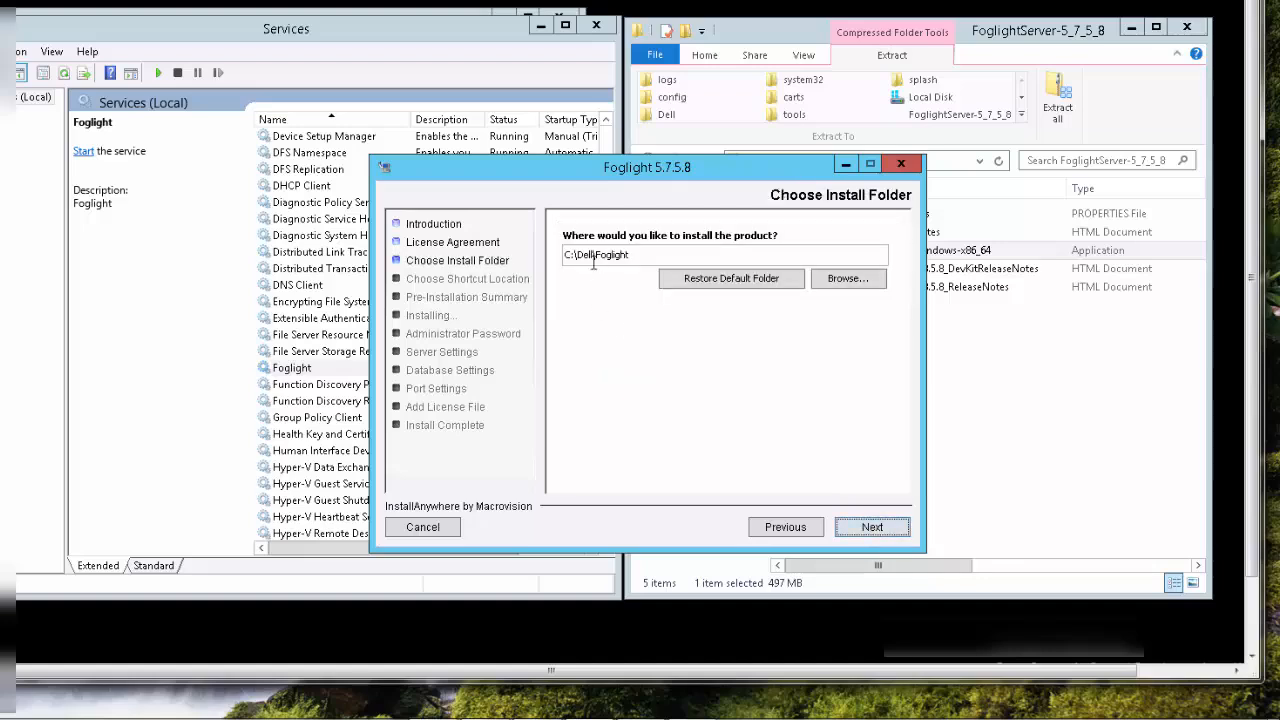
Keep C:\Dell\Foglight as the install folder and start the installation as an Upgrade
click(869, 533)
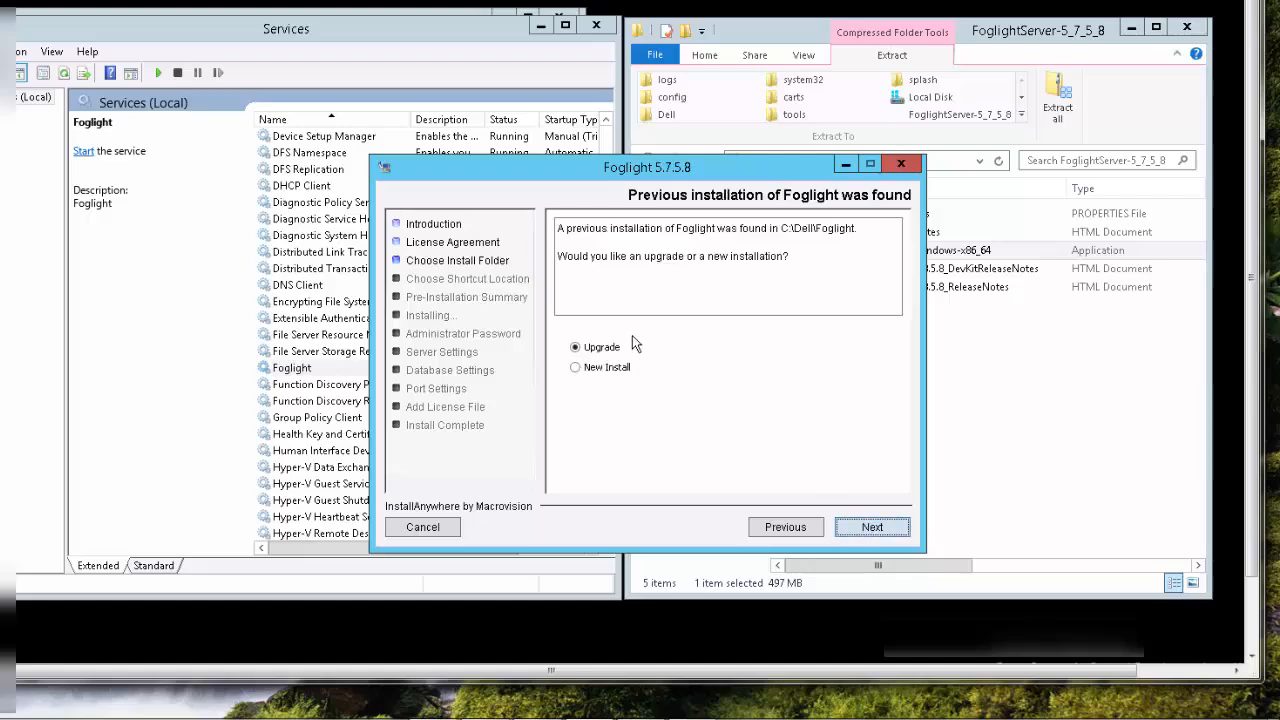
click(872, 529)
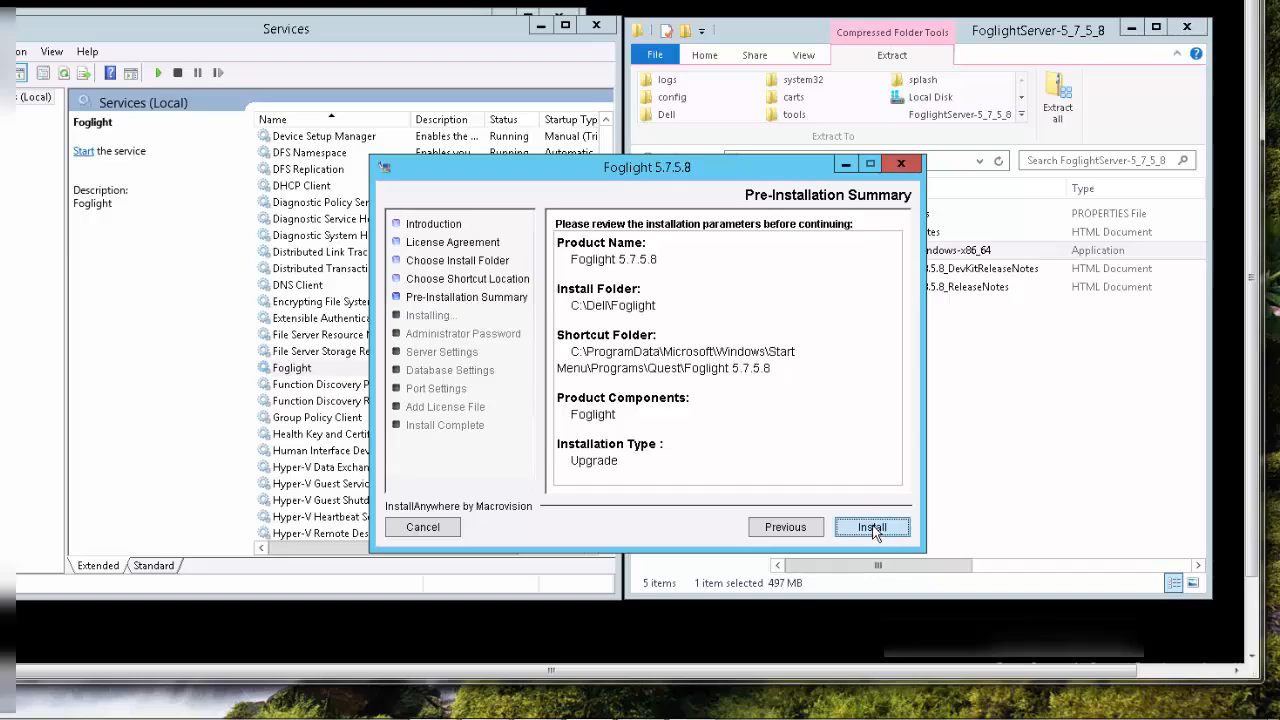
click(872, 528)
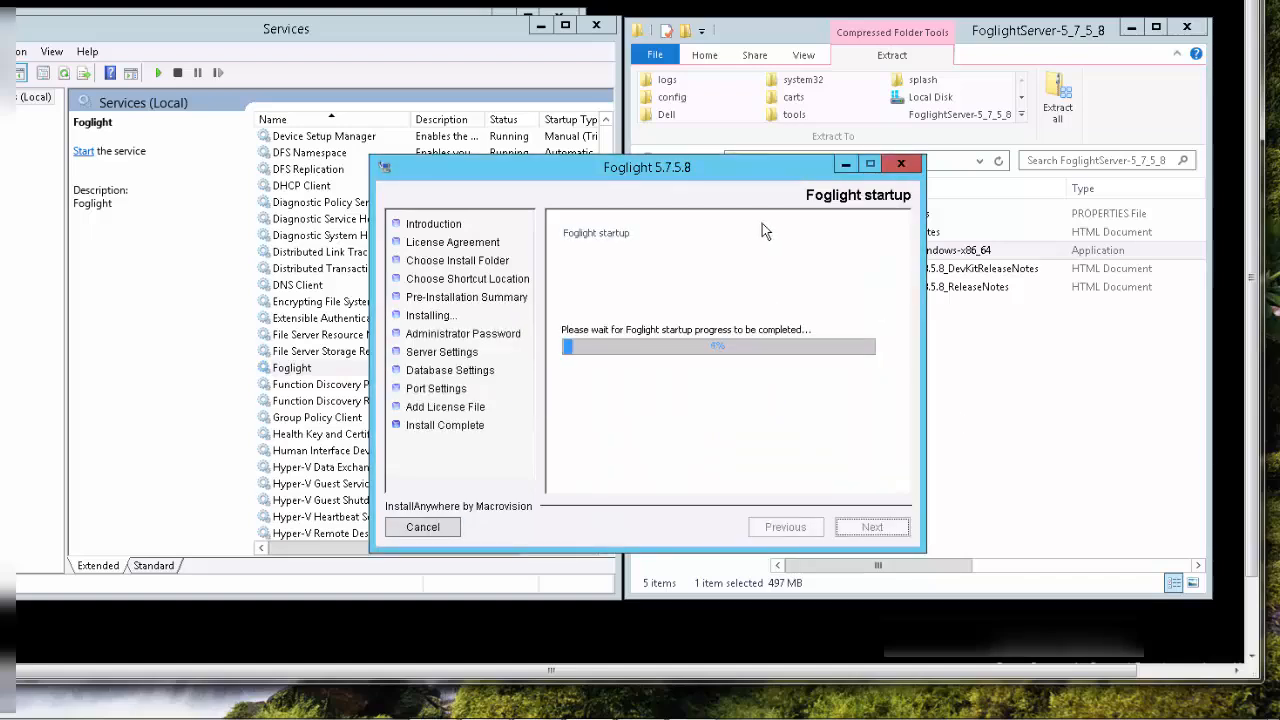
Move the installer window out of the way and return the file window to the C:\Dell\Foglight folder
drag(718, 166, 340, 2)
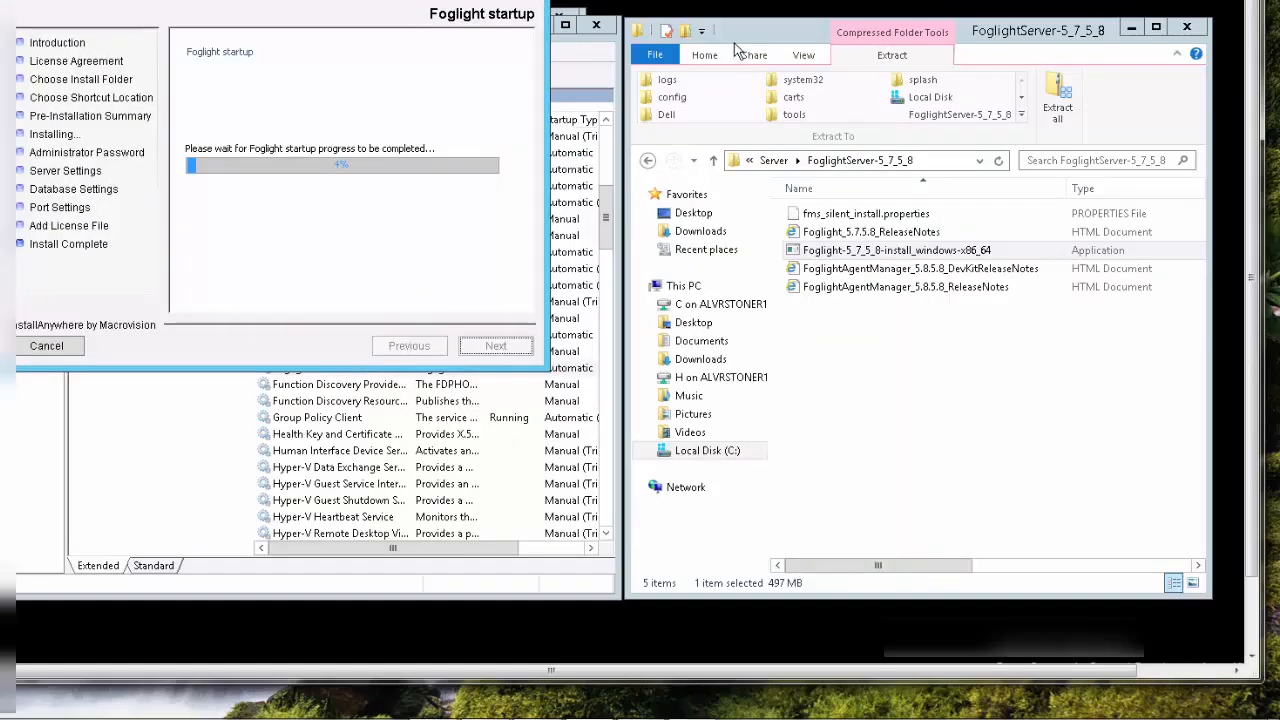
click(773, 161)
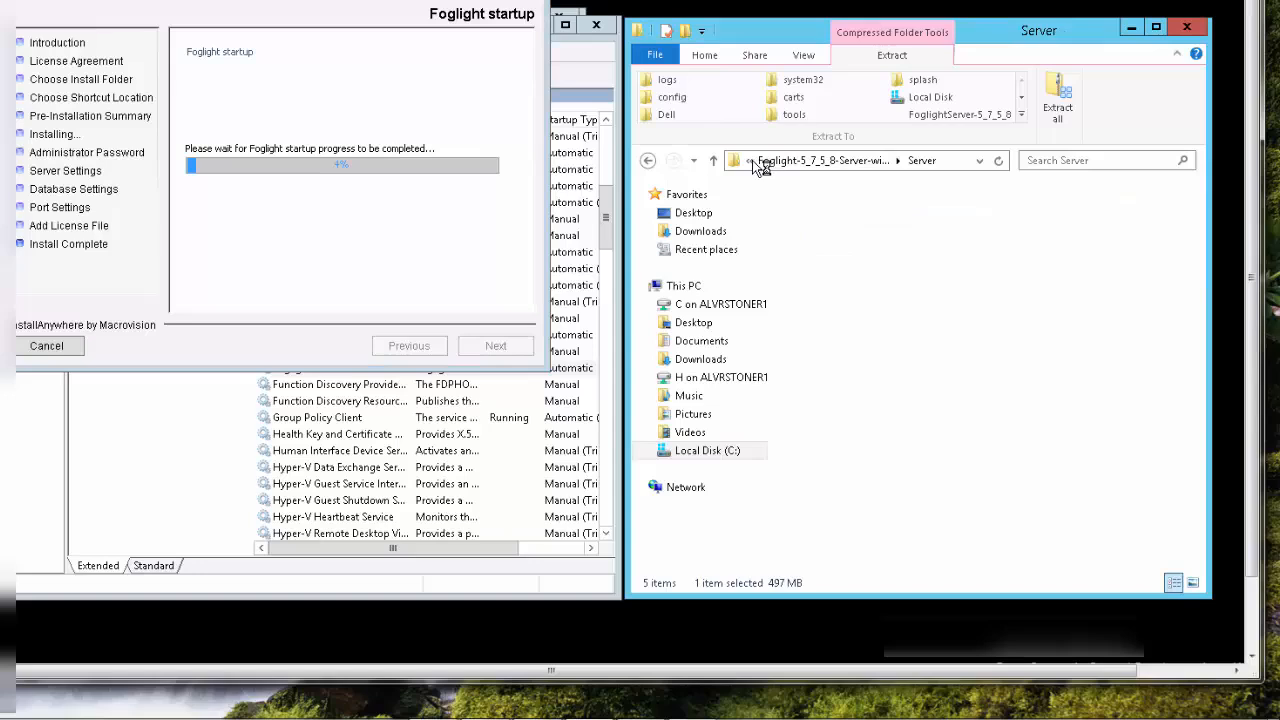
click(749, 161)
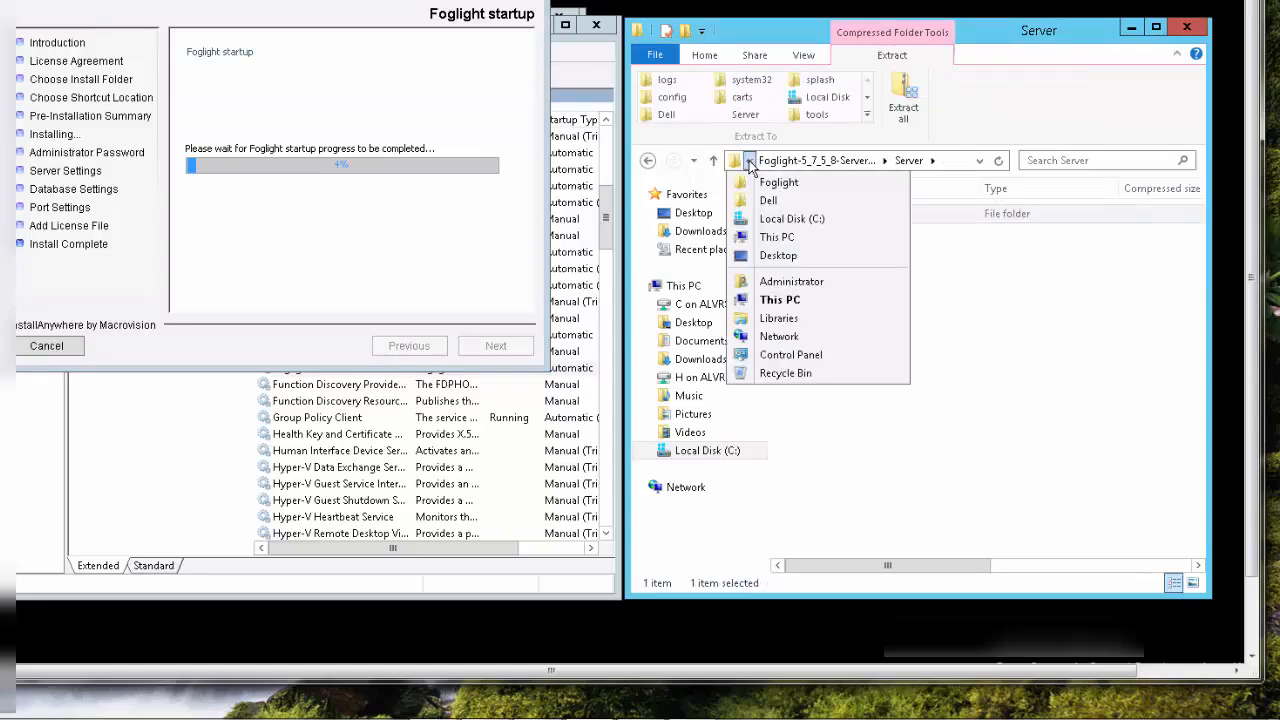
click(749, 162)
click(750, 163)
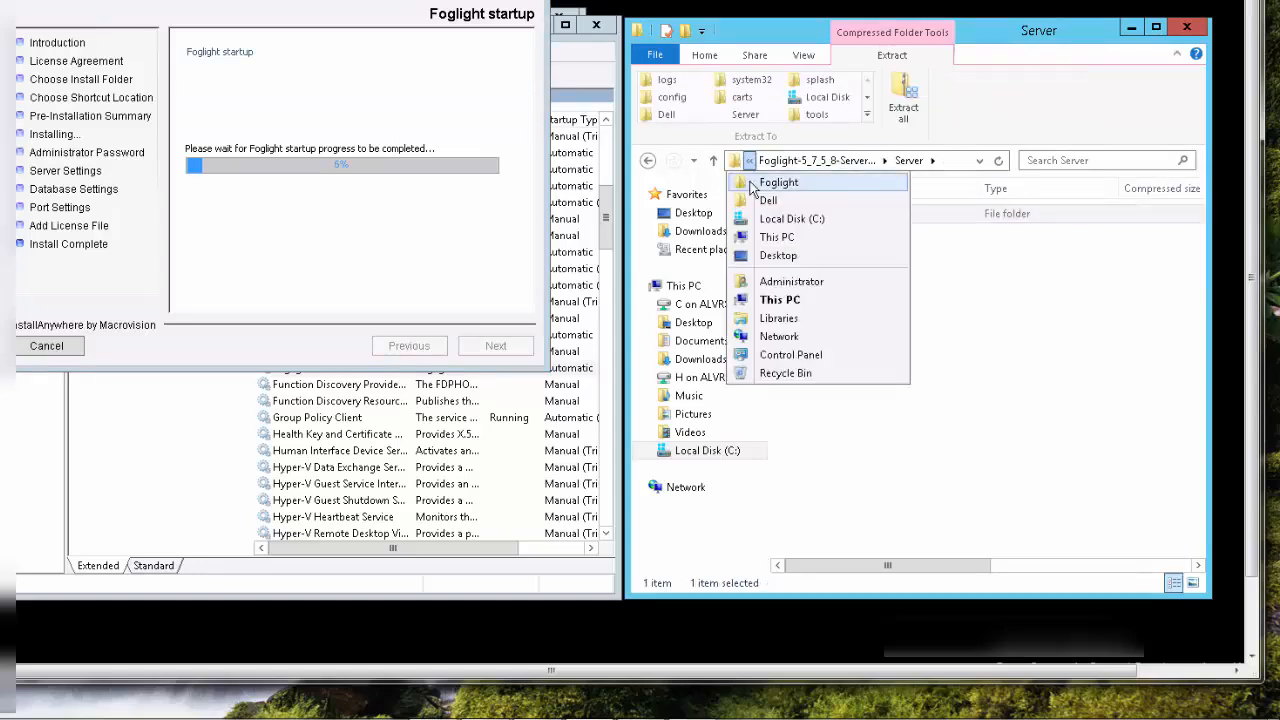
click(751, 185)
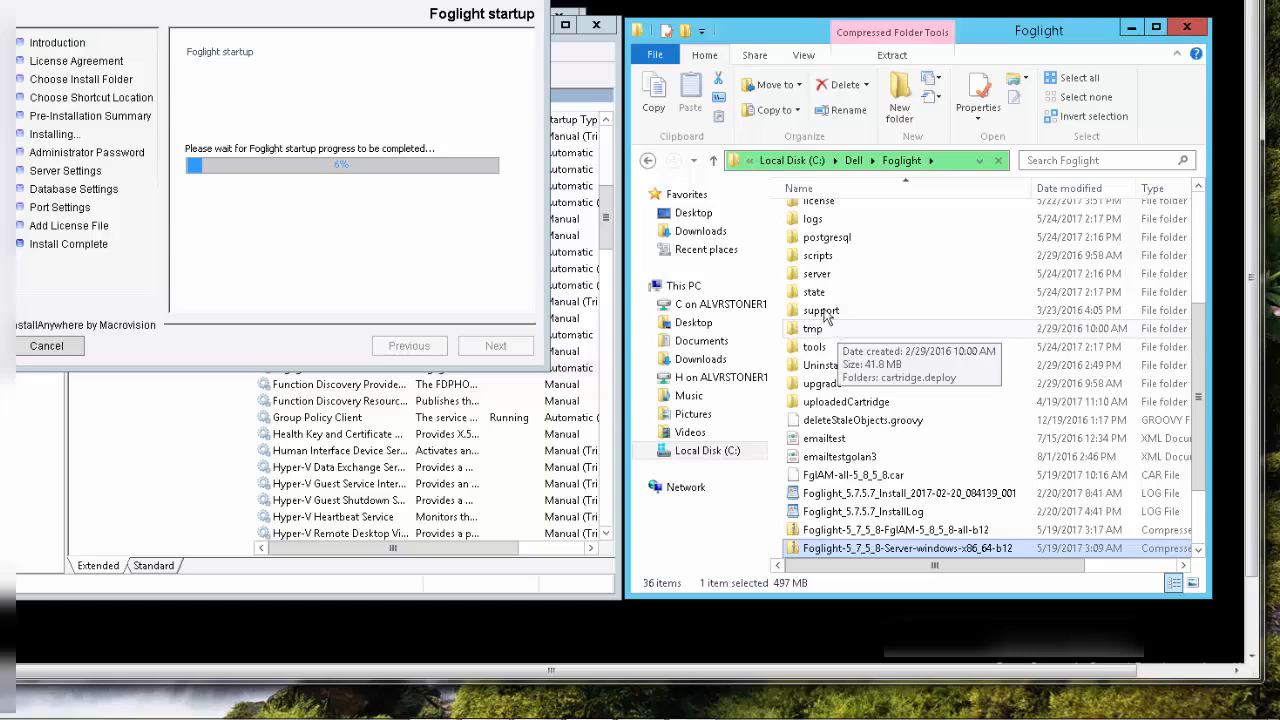
Open the foglightStartup HTML page from the state\splash folder to monitor the server startup
double_click(810, 292)
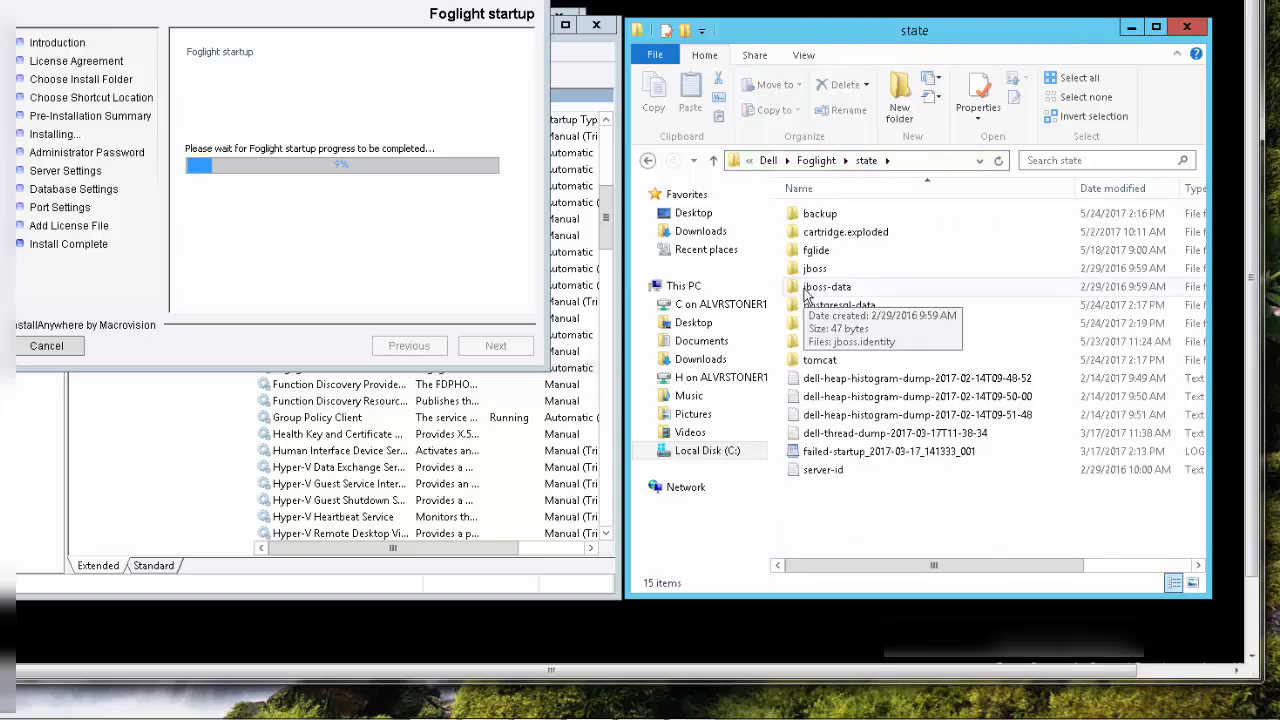
click(800, 326)
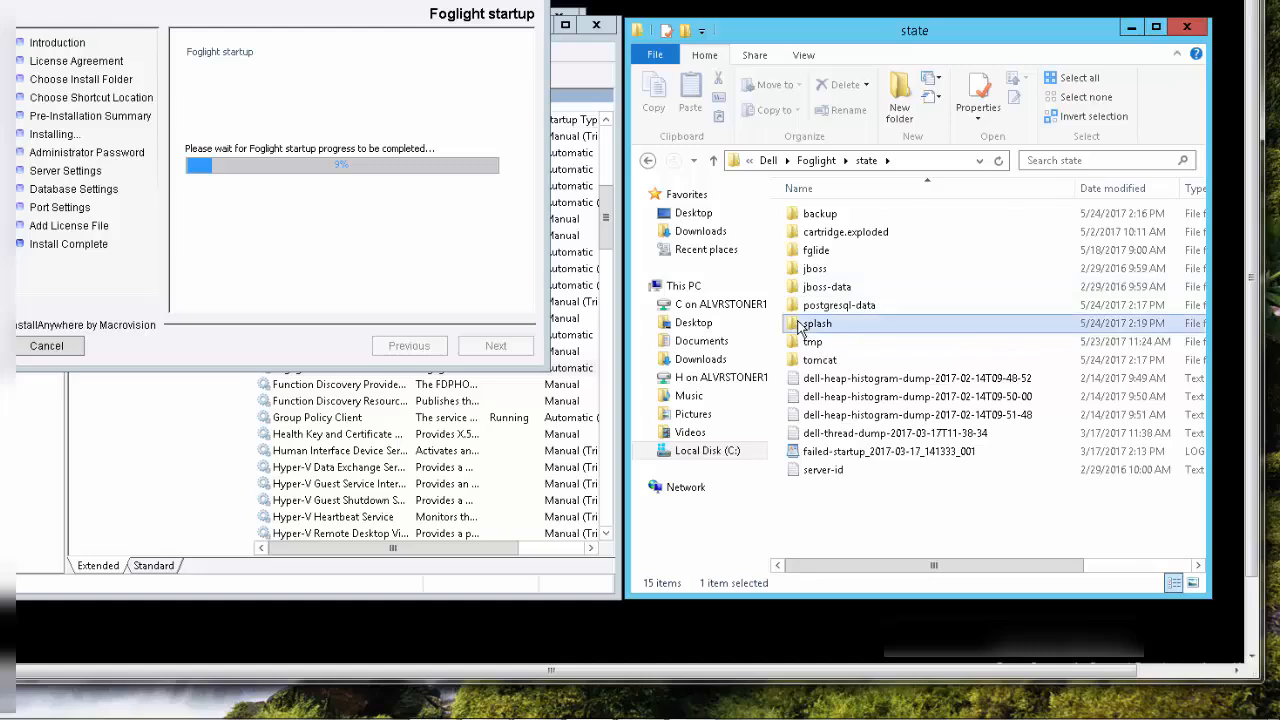
double_click(800, 328)
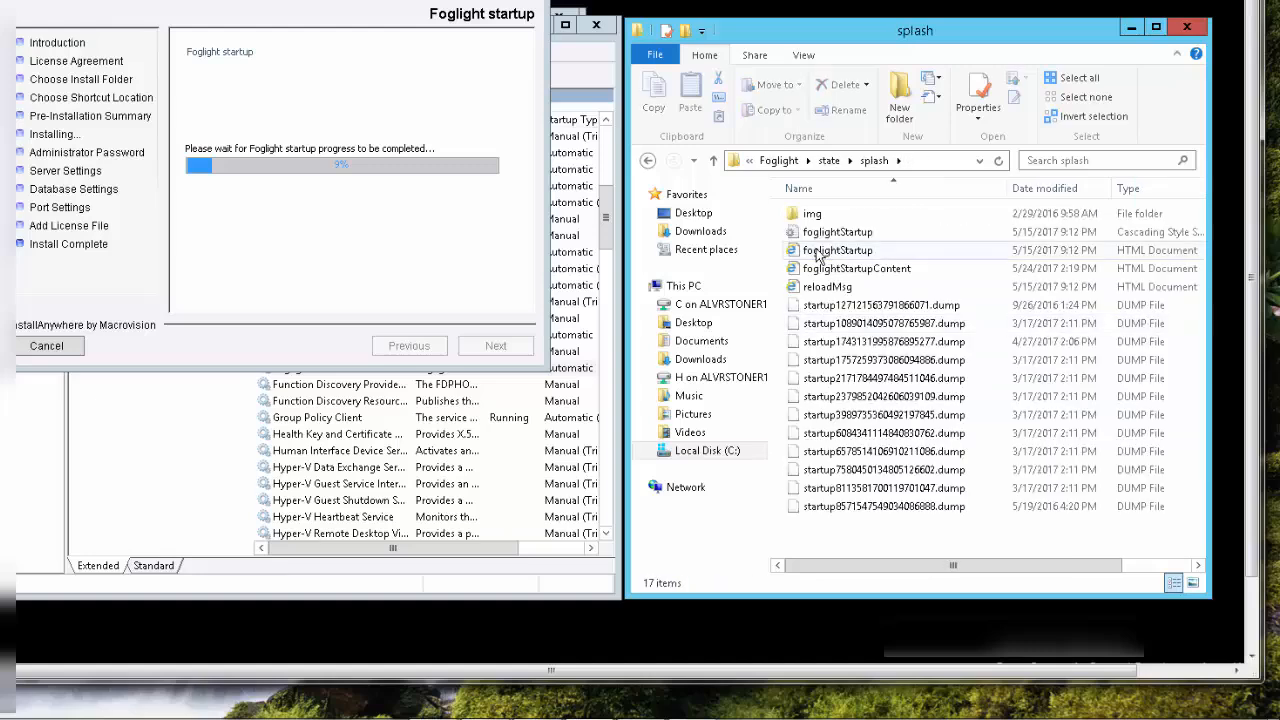
double_click(818, 252)
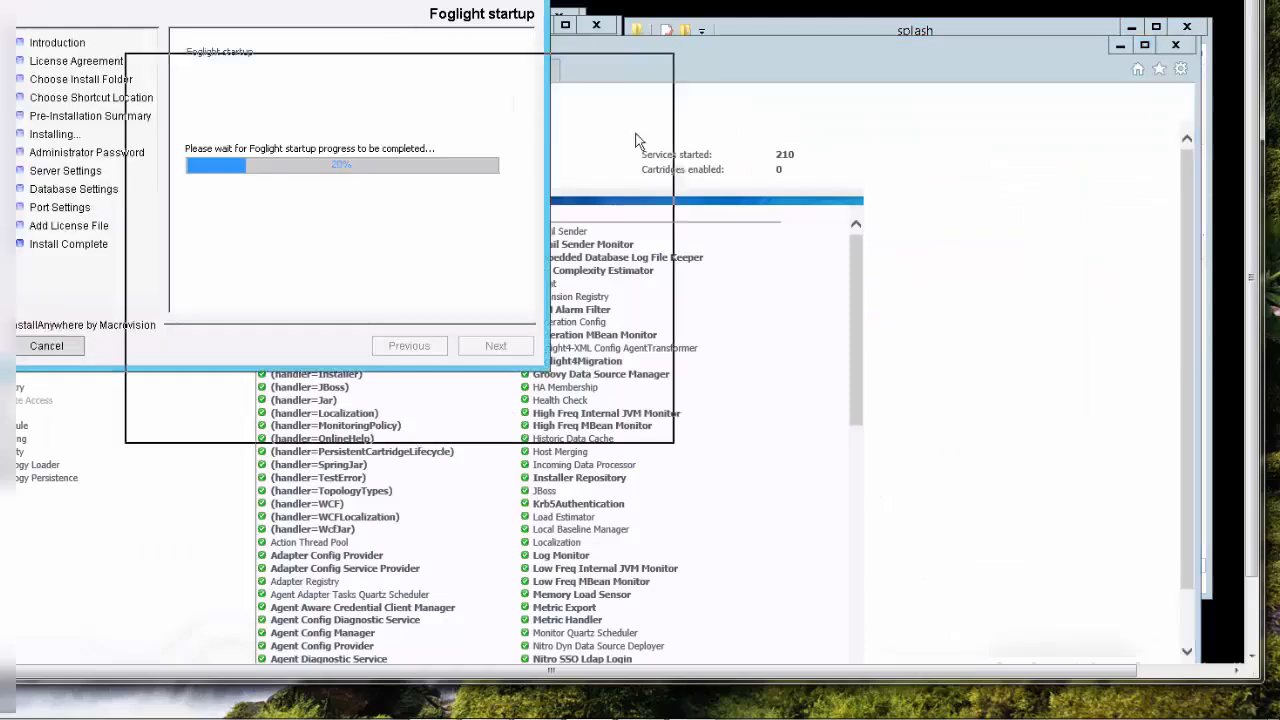
drag(640, 140, 1035, 282)
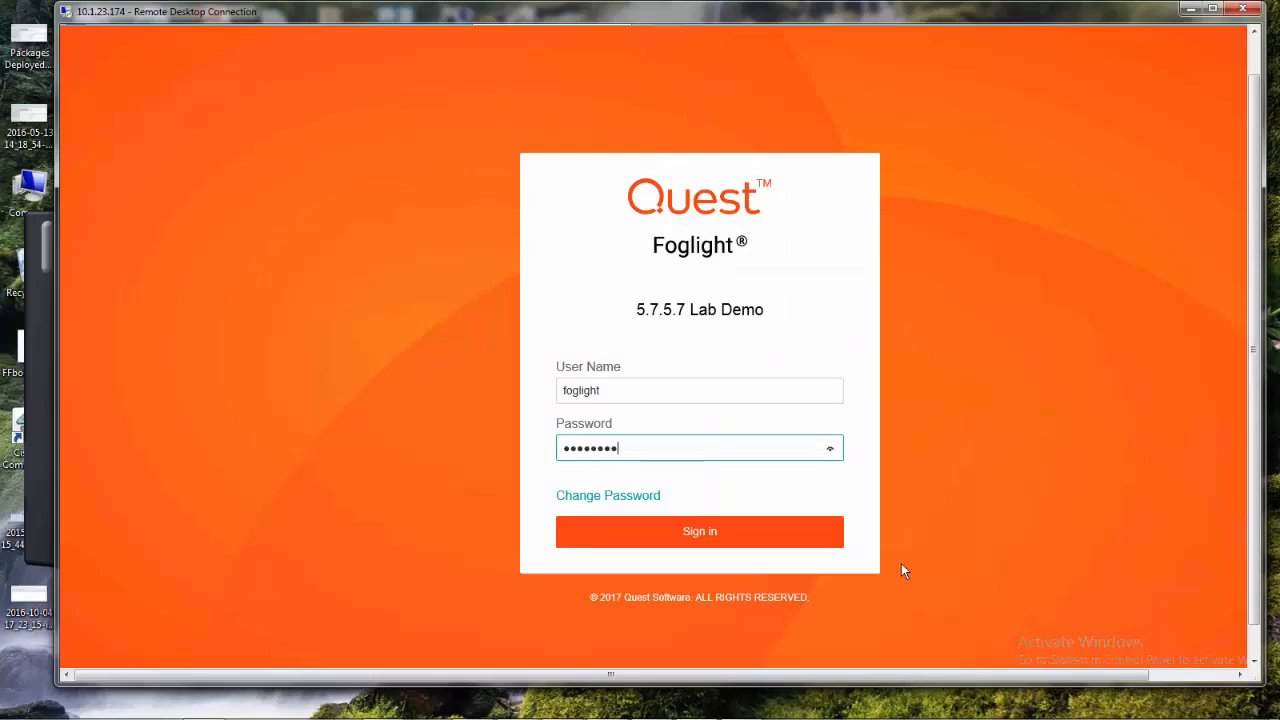
Sign in to the Foglight console and filter the installed cartridges in the Cartridge Inventory by 5.8.5.8
click(704, 533)
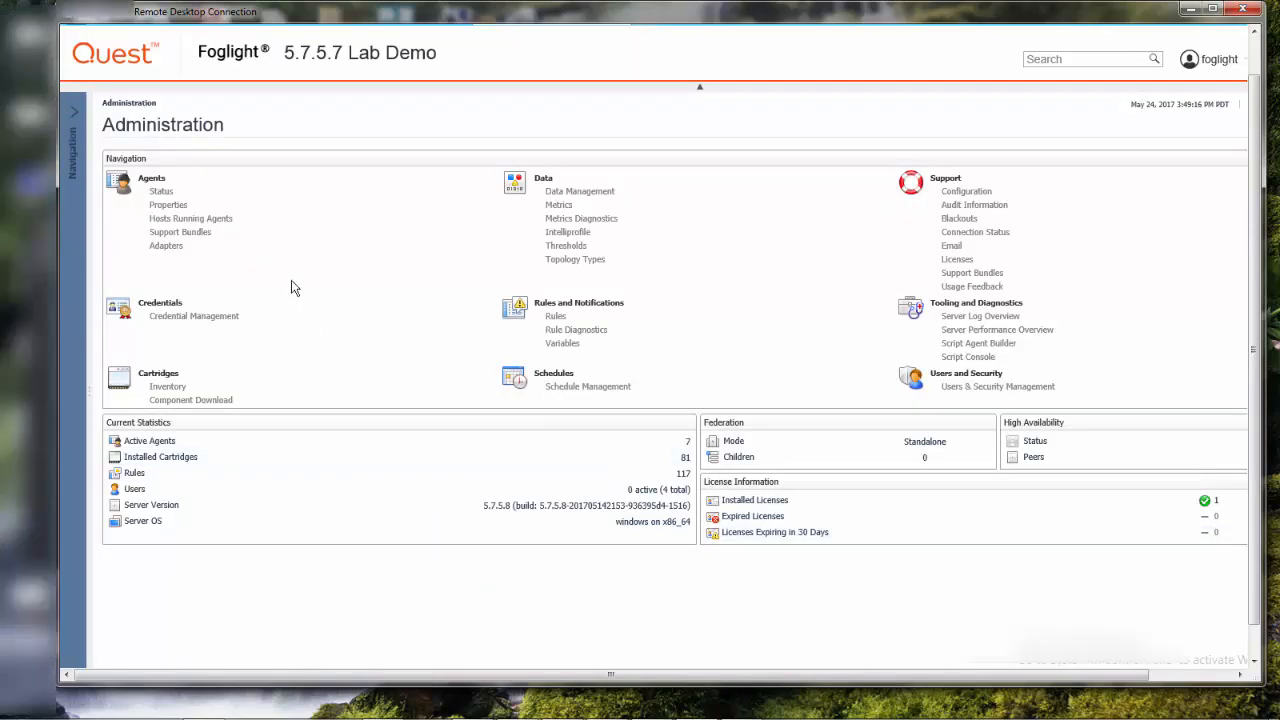
click(177, 389)
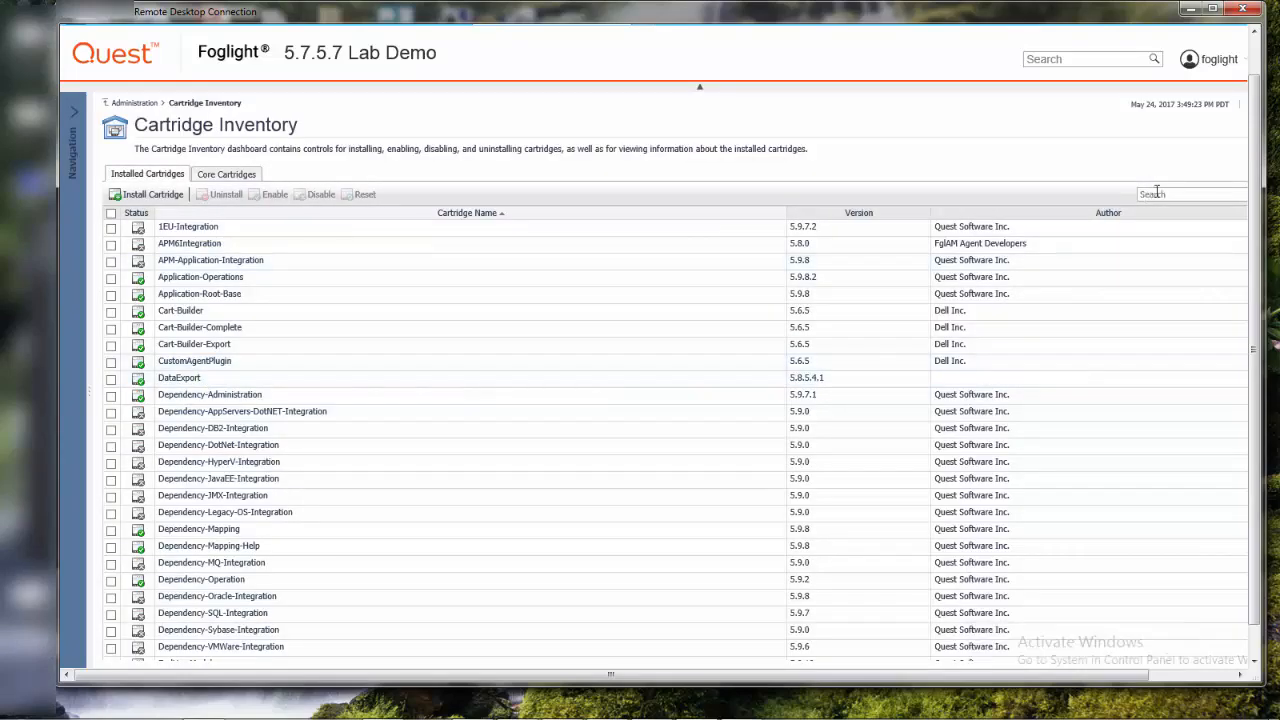
click(1156, 193)
text(5.8.5.8)
key(Return)
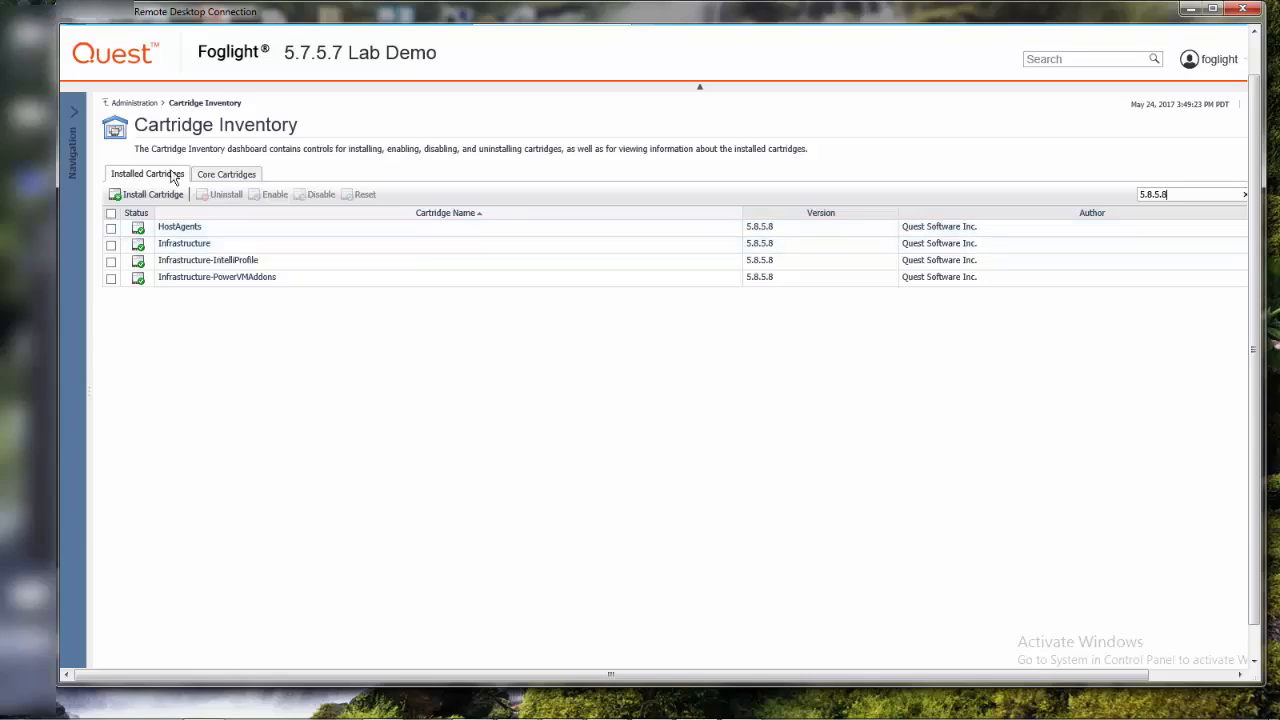
Check the hosts running agents and the installers offered for download as Agent Manager software
click(135, 104)
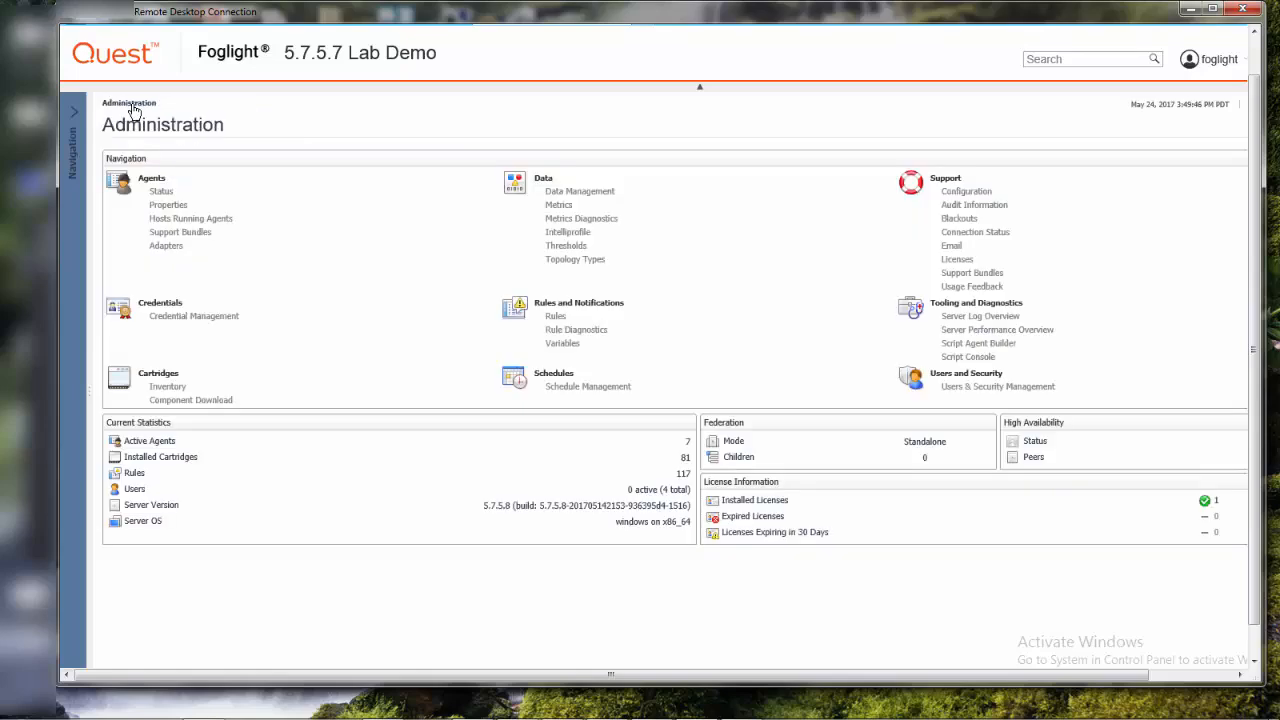
click(215, 220)
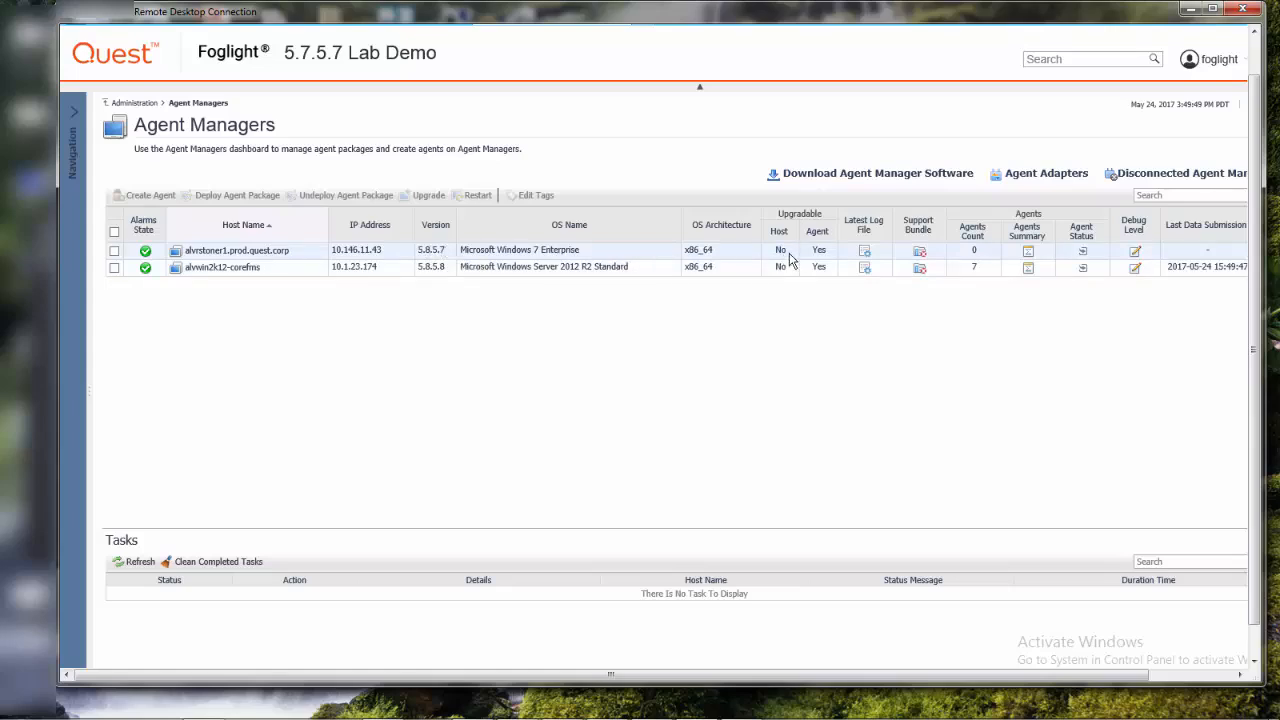
click(877, 177)
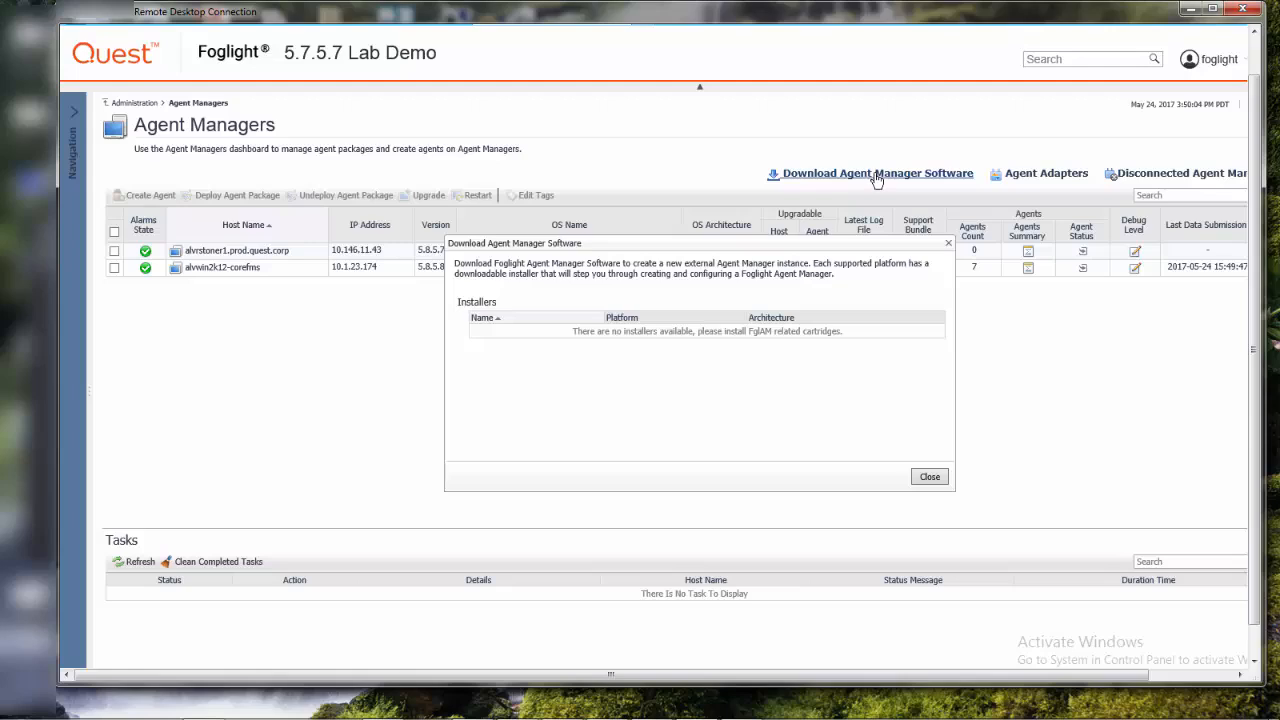
click(929, 476)
Return to the Cartridge Inventory in Administration and start installing a new cartridge
click(146, 103)
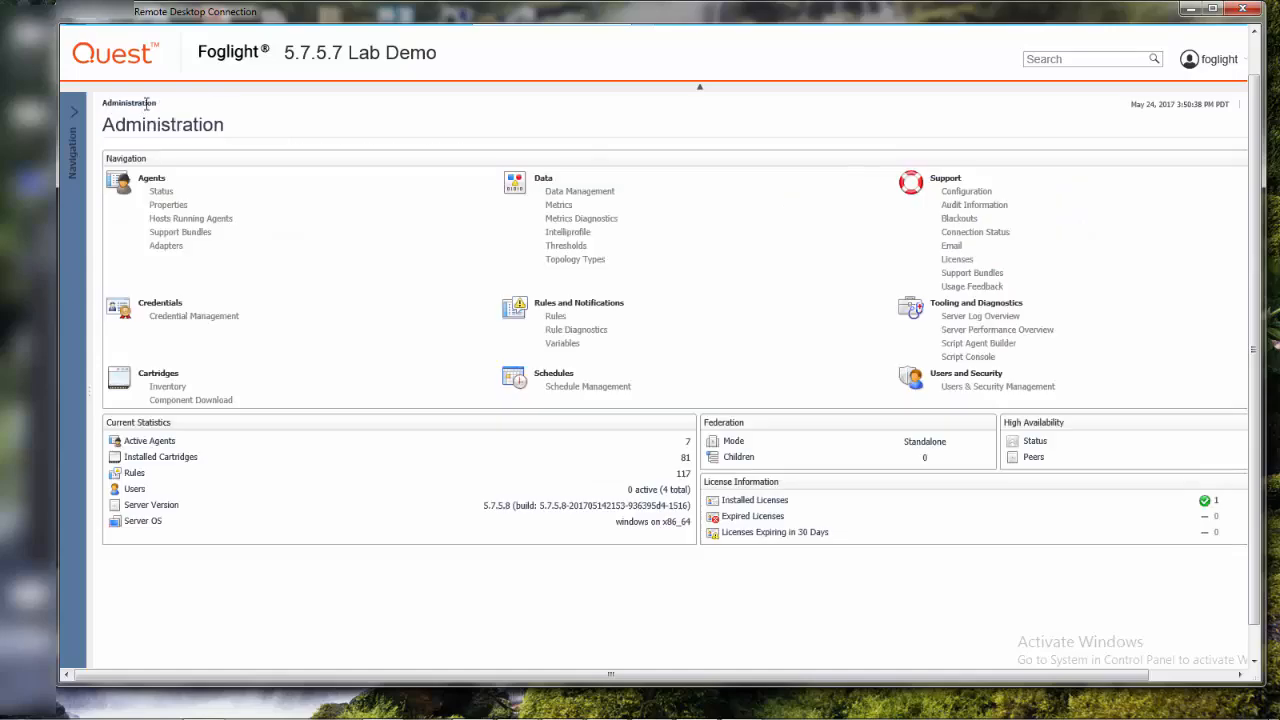
click(167, 388)
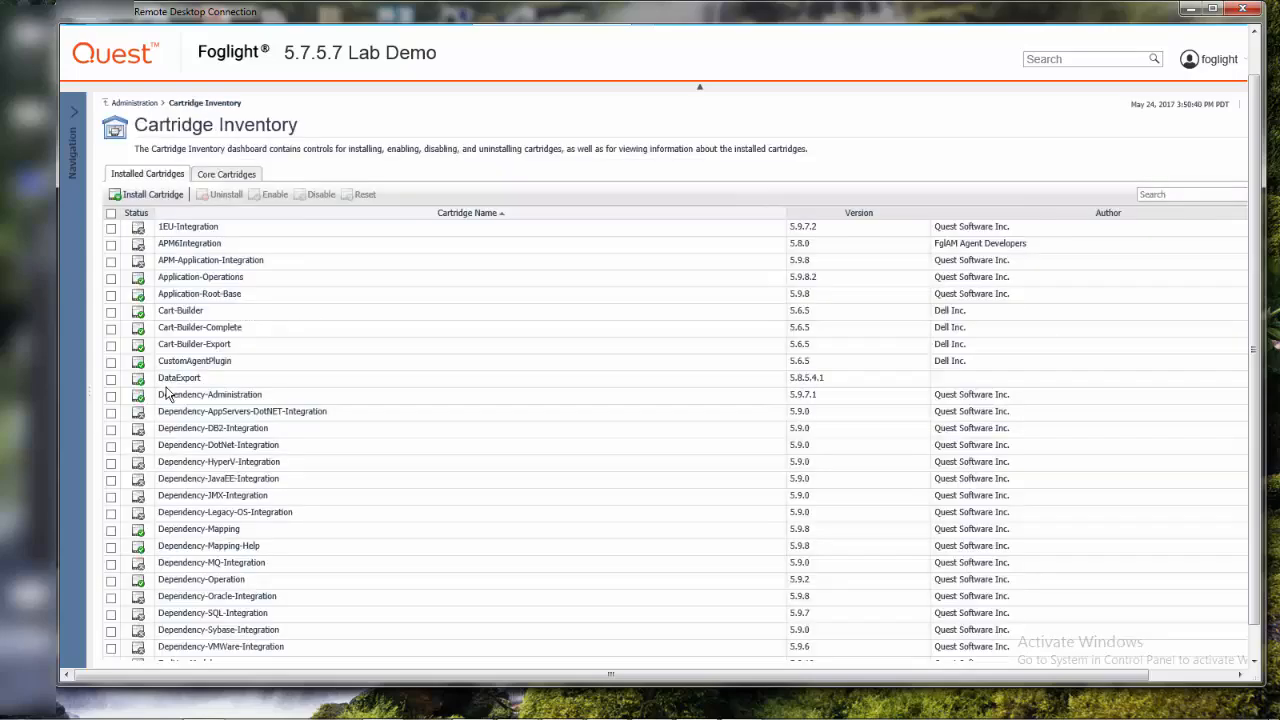
click(167, 196)
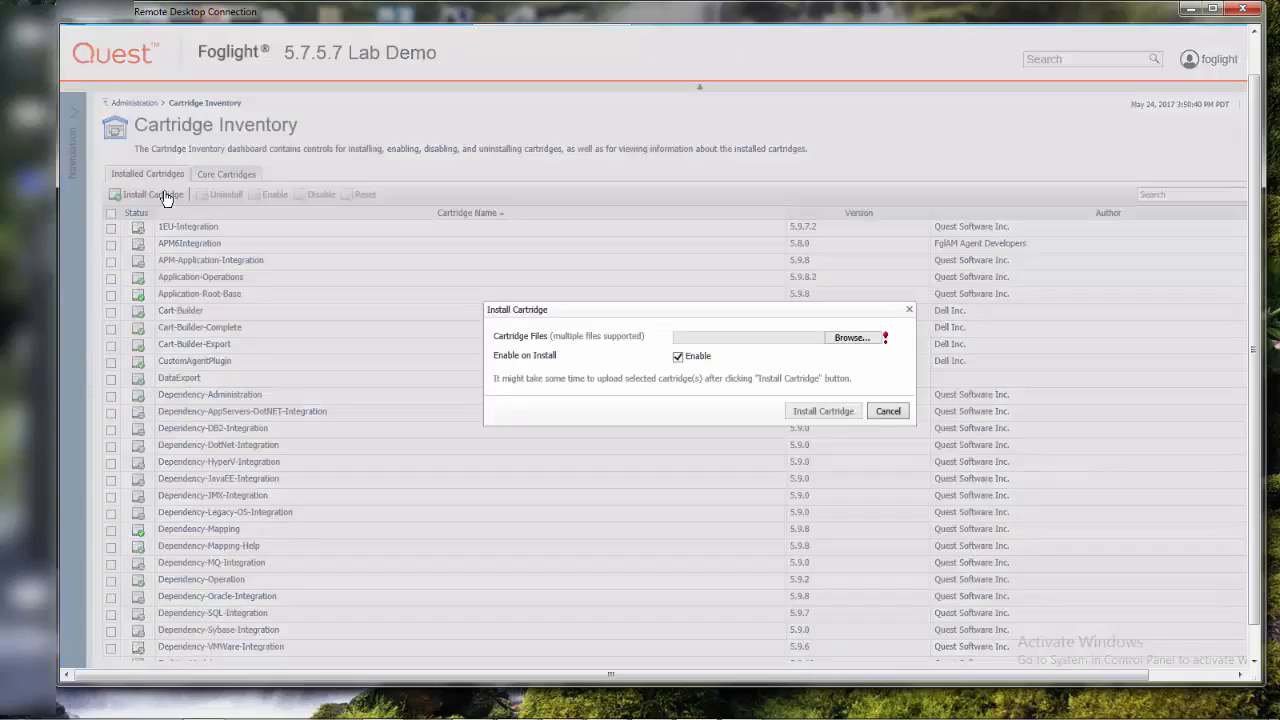
Choose FglAM-all-5_8_5_8.car from C:\Dell\Foglight as the cartridge file and install it with Enable on Install kept on
click(850, 340)
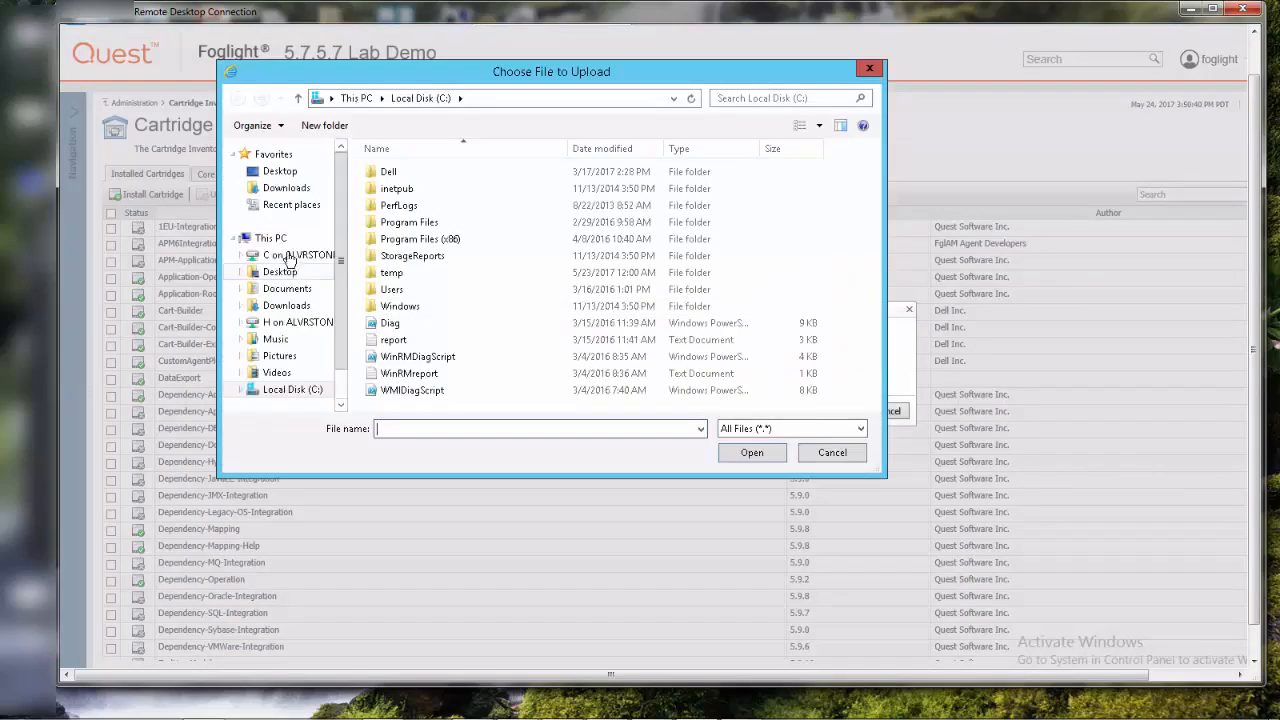
double_click(388, 172)
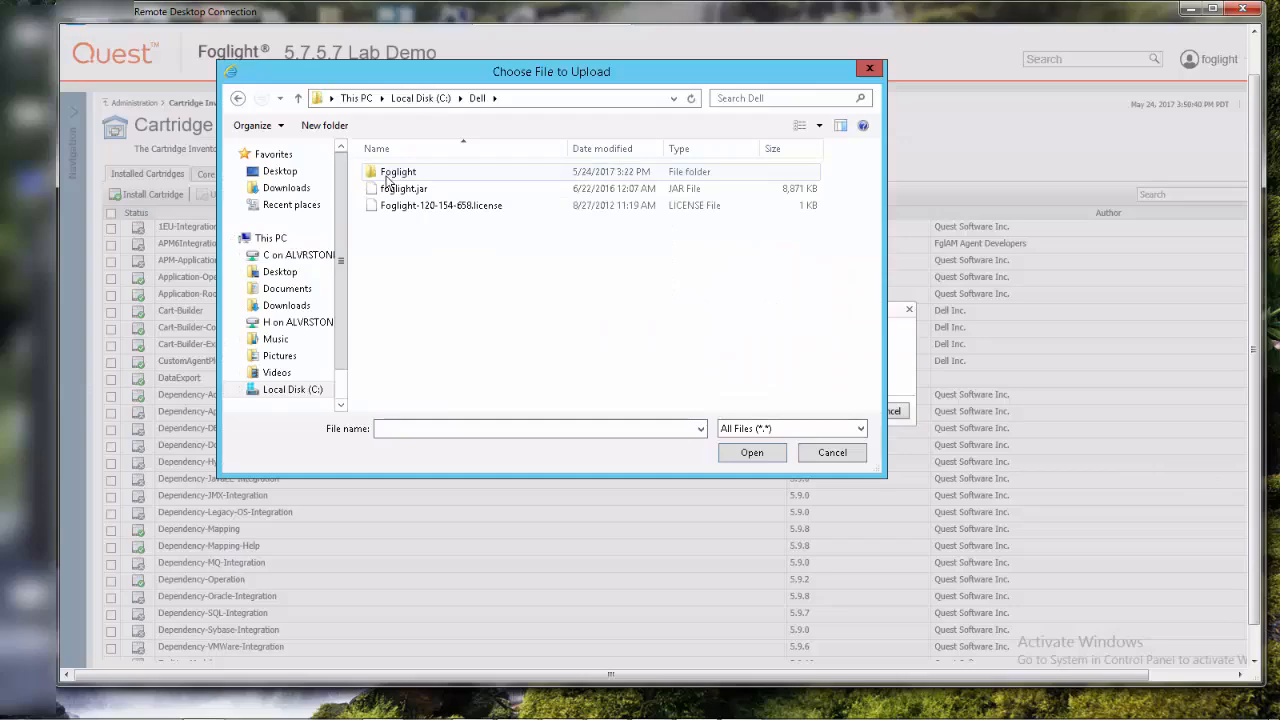
double_click(390, 174)
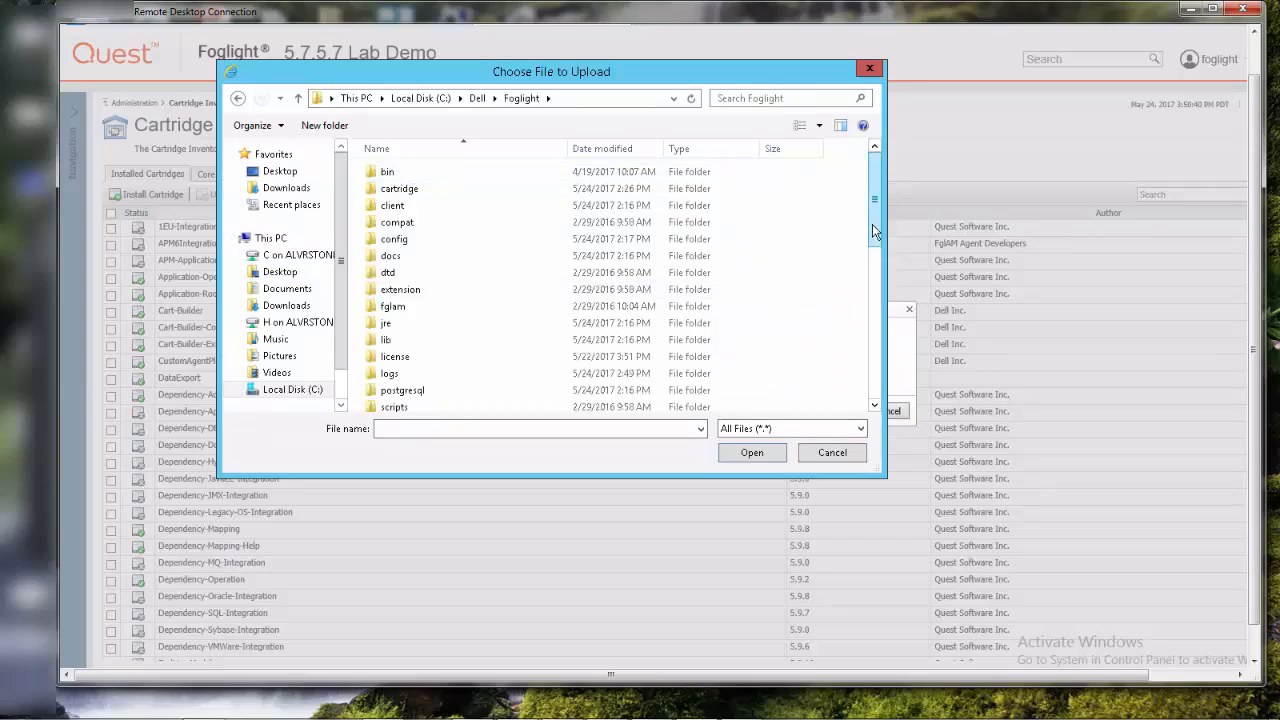
drag(872, 224, 875, 346)
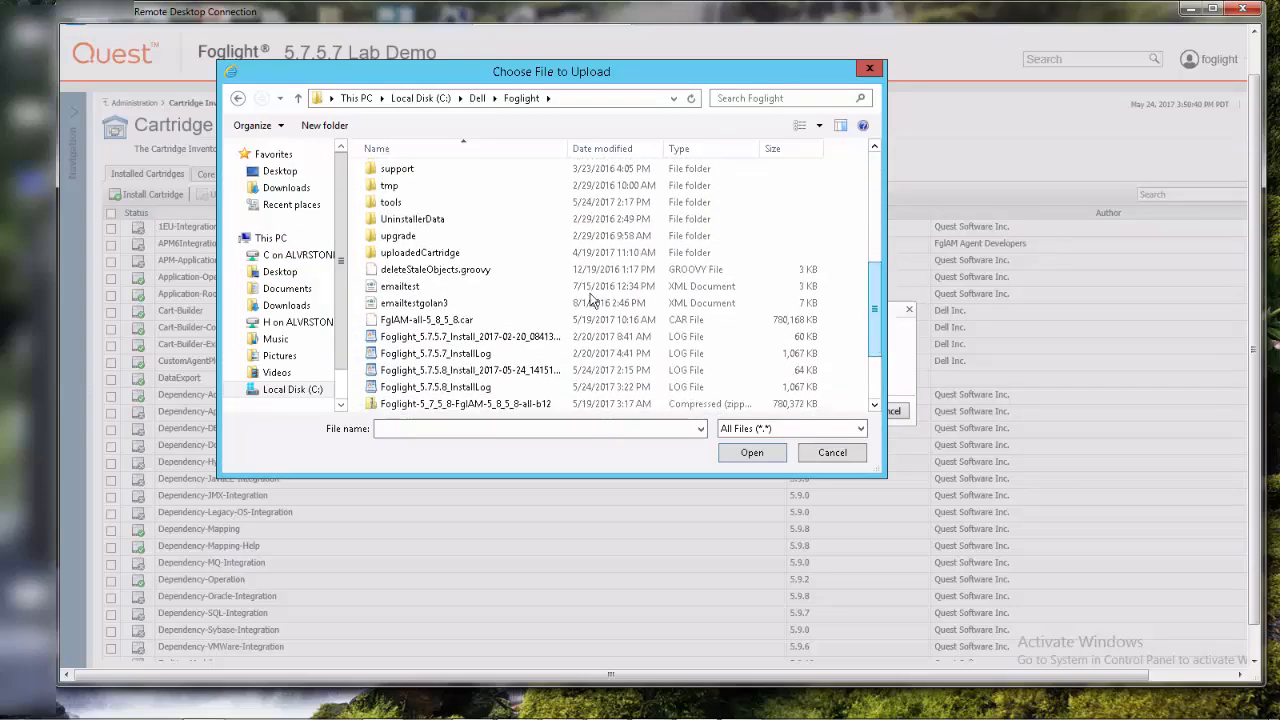
click(450, 322)
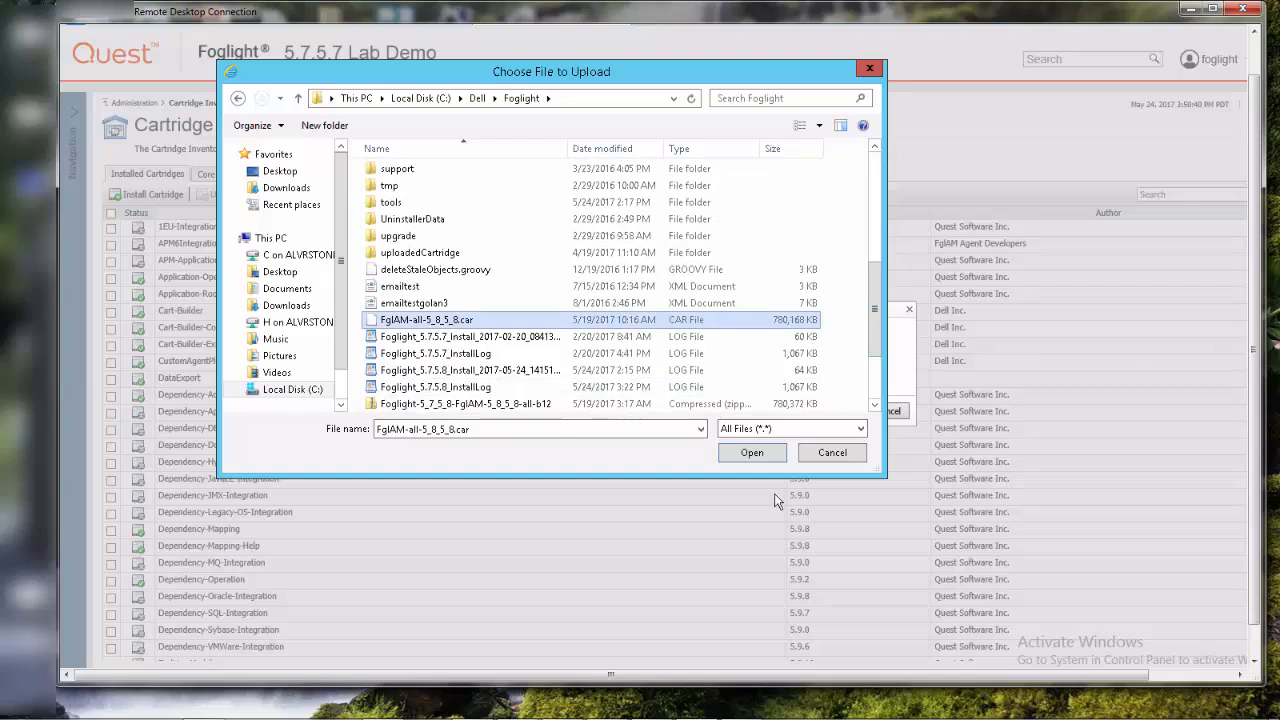
click(755, 457)
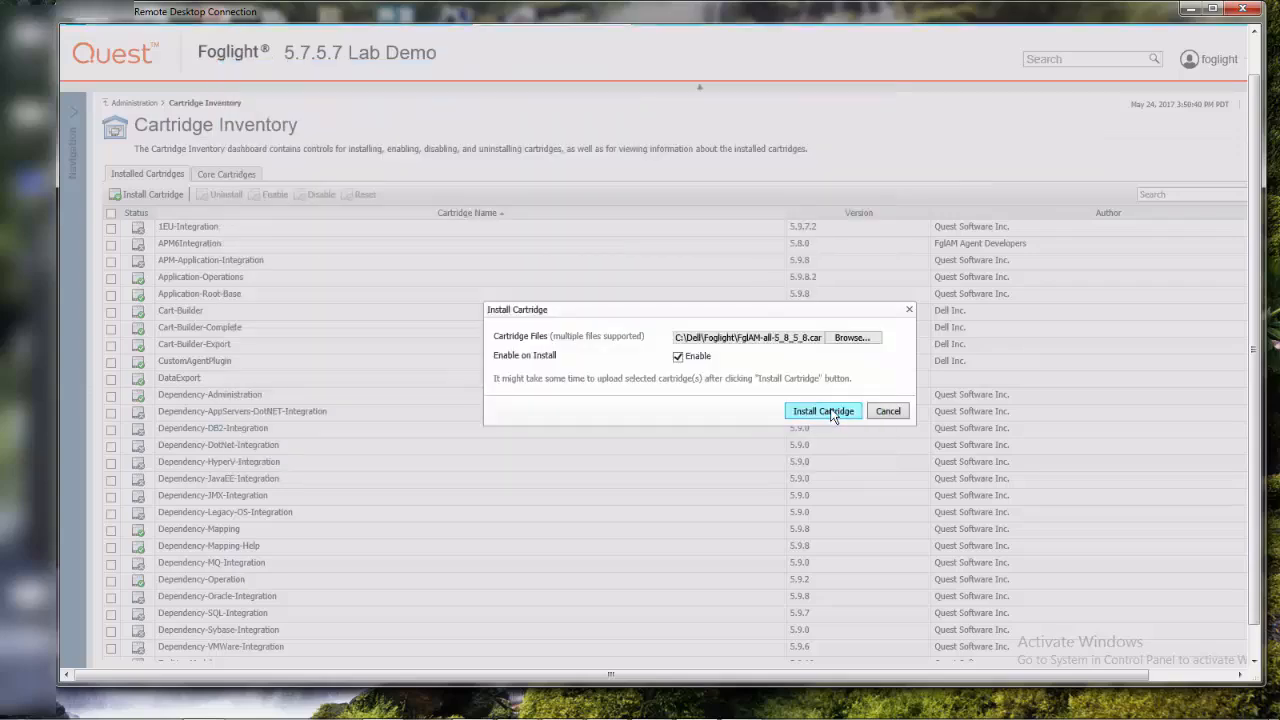
click(826, 412)
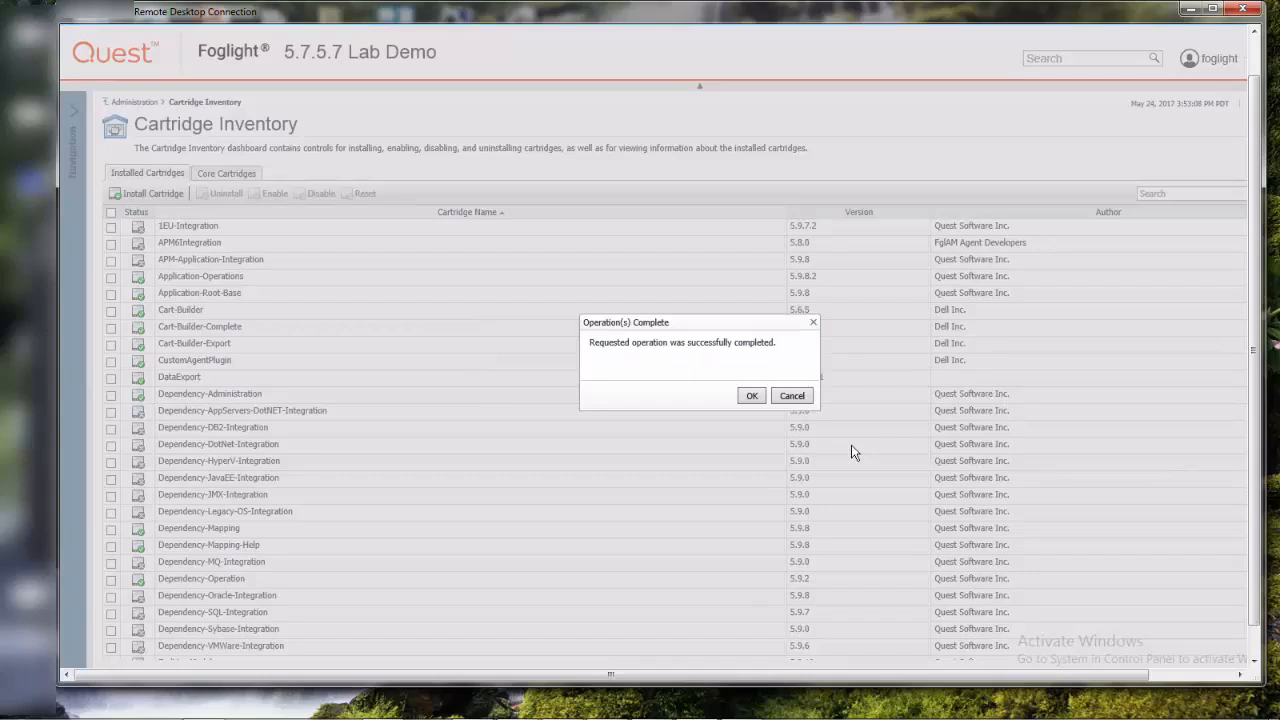
click(752, 396)
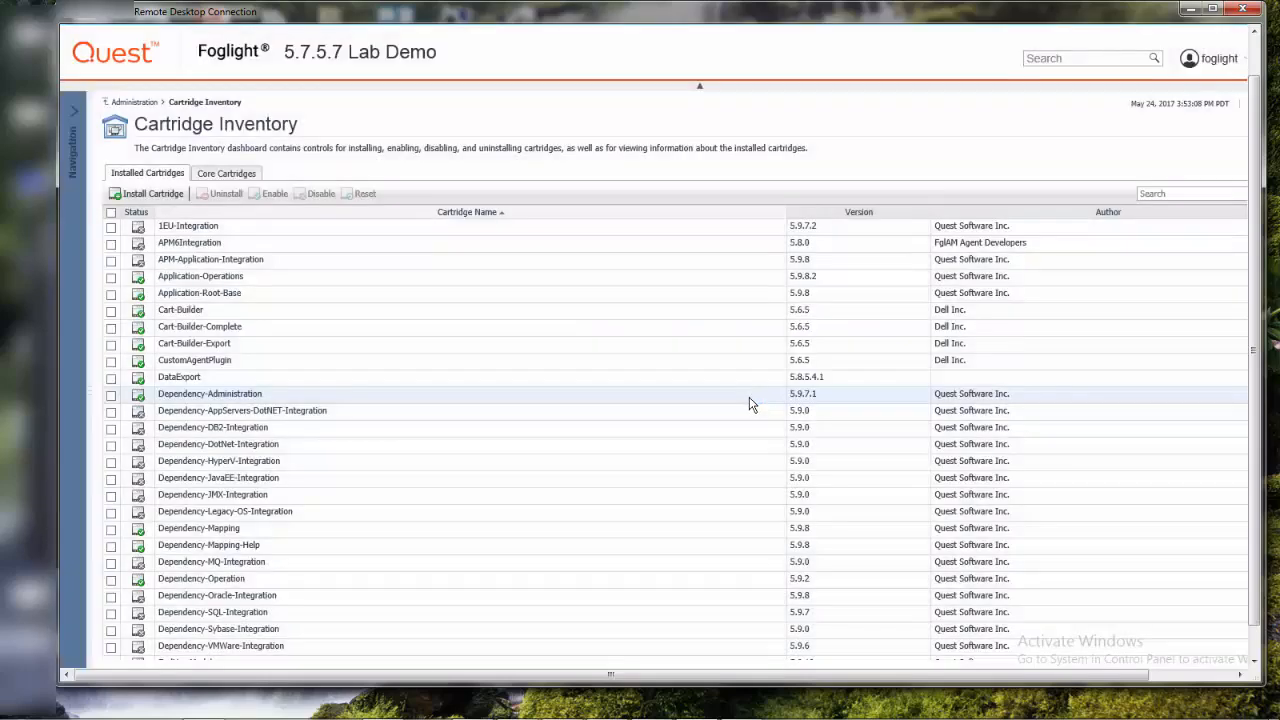
Check the Agent Manager installers offered for download among the hosts running agents, and select the Windows 7 Enterprise host
click(140, 103)
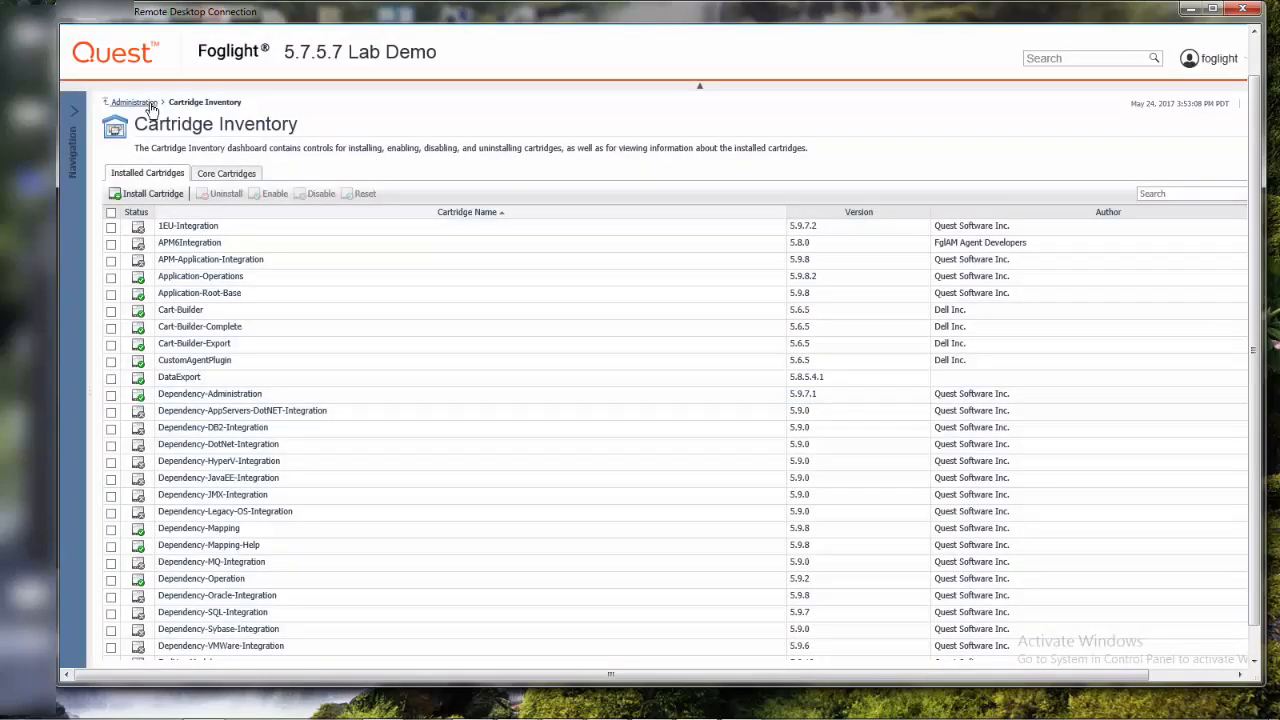
click(223, 219)
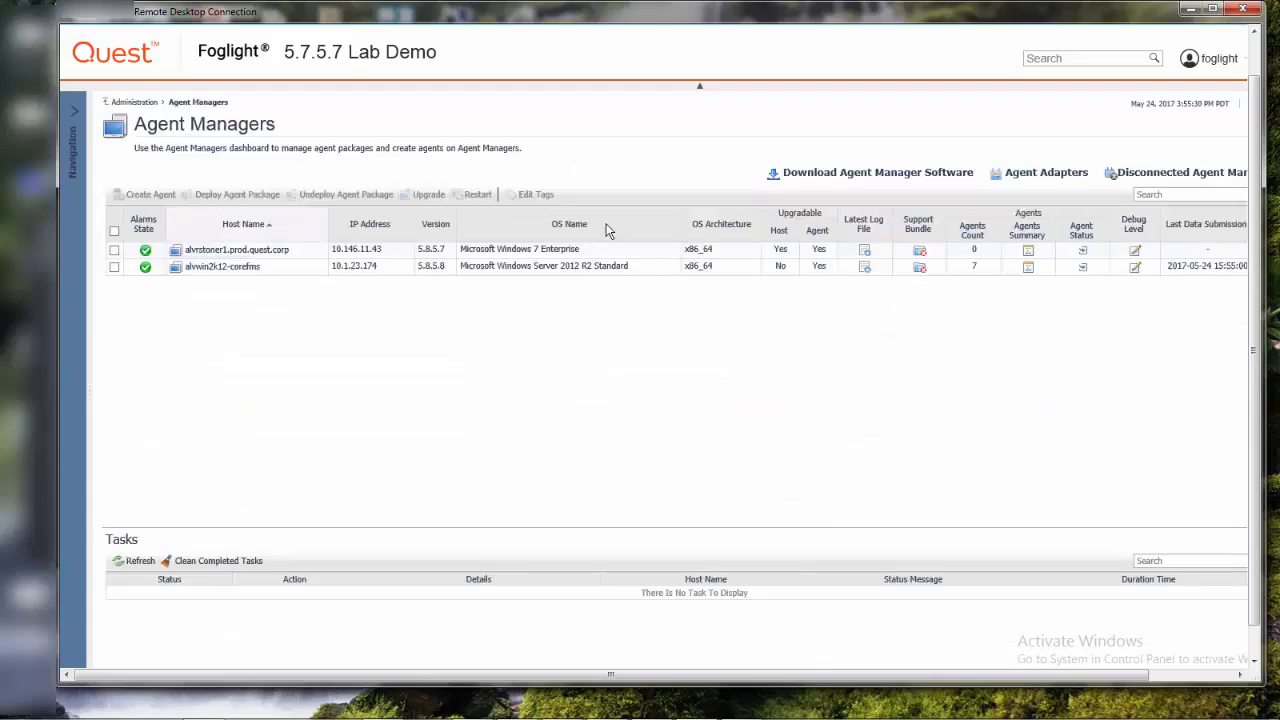
click(865, 175)
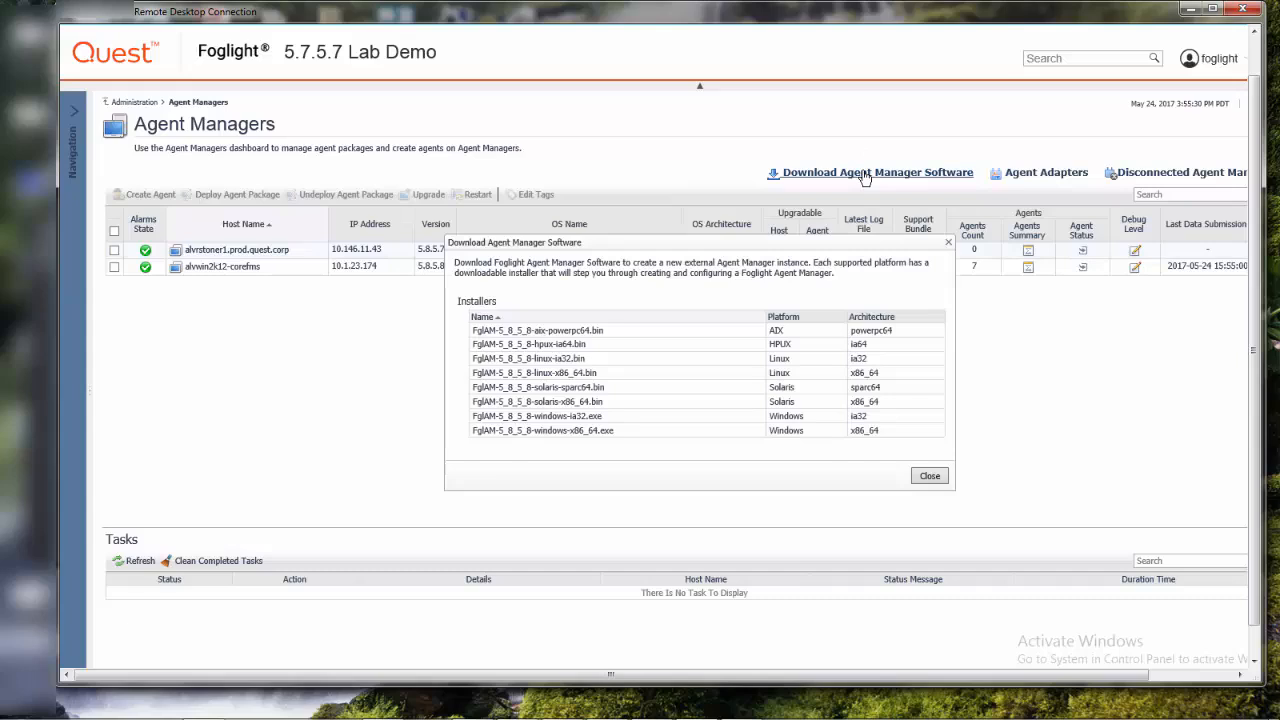
click(929, 476)
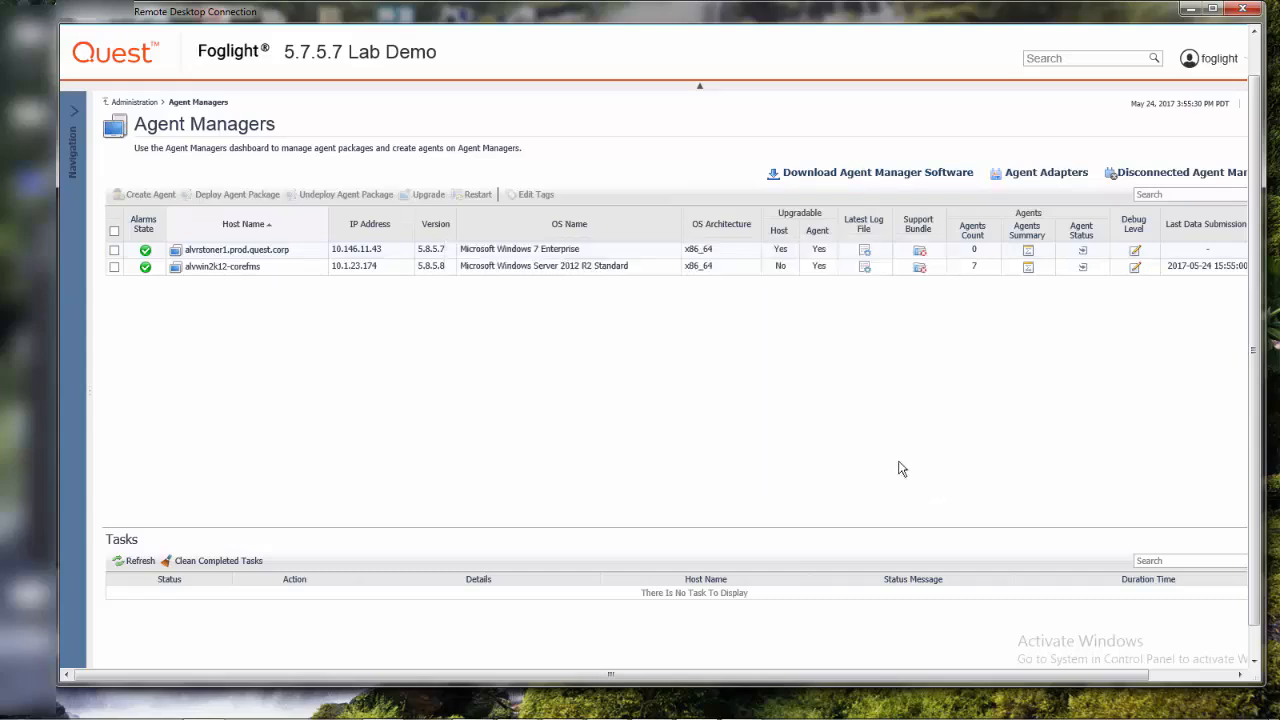
click(114, 251)
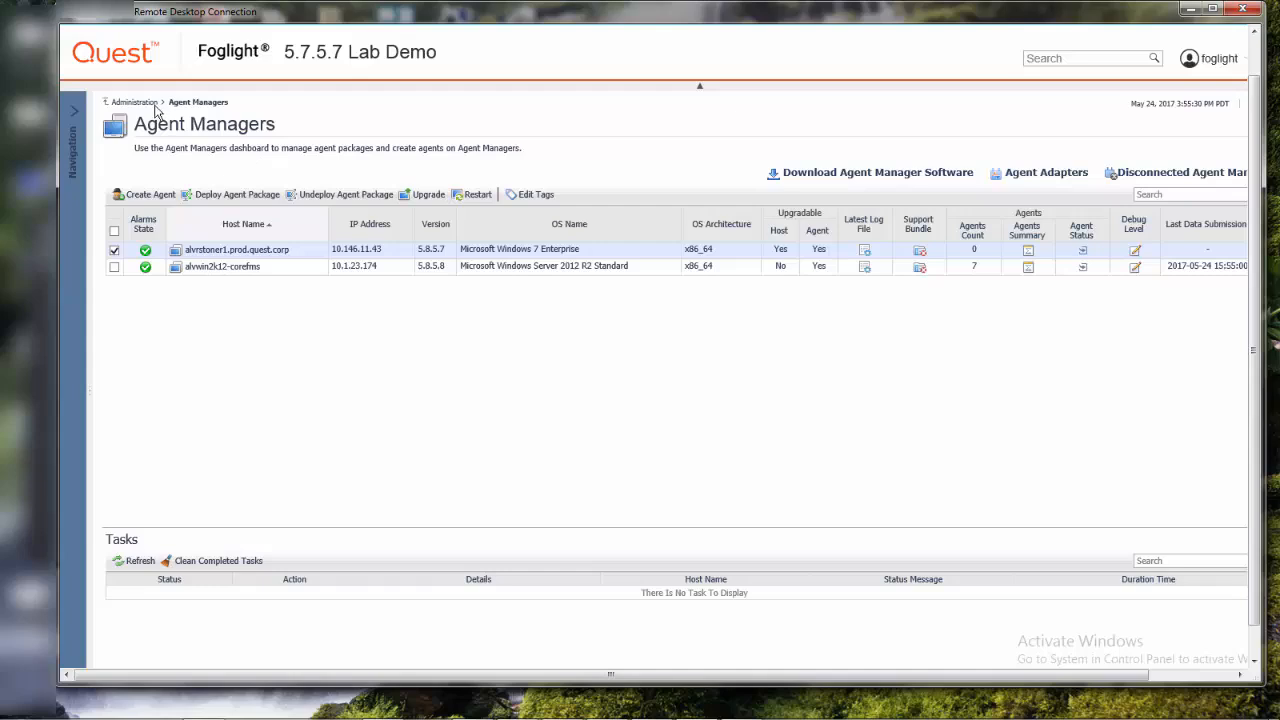
Change the Management Server Identifier on the Administration page to 5.7.5.8 Lab Demo and save it
click(145, 104)
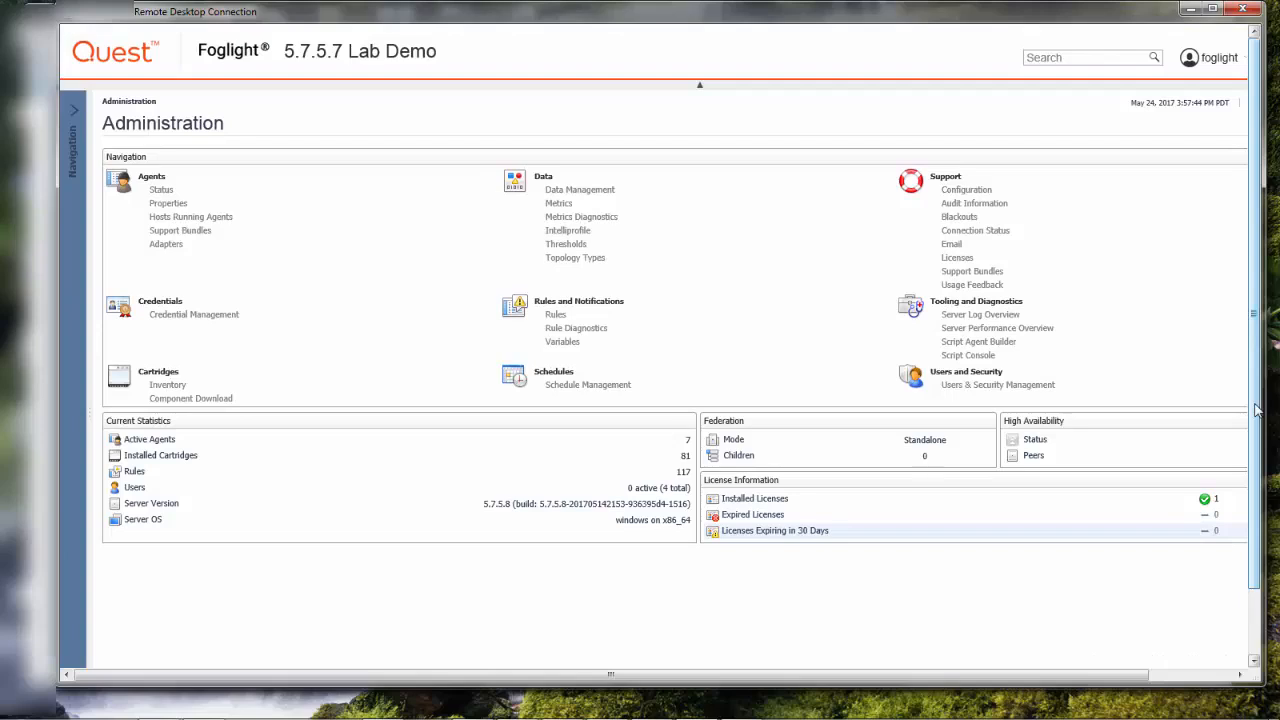
drag(1257, 410, 1262, 465)
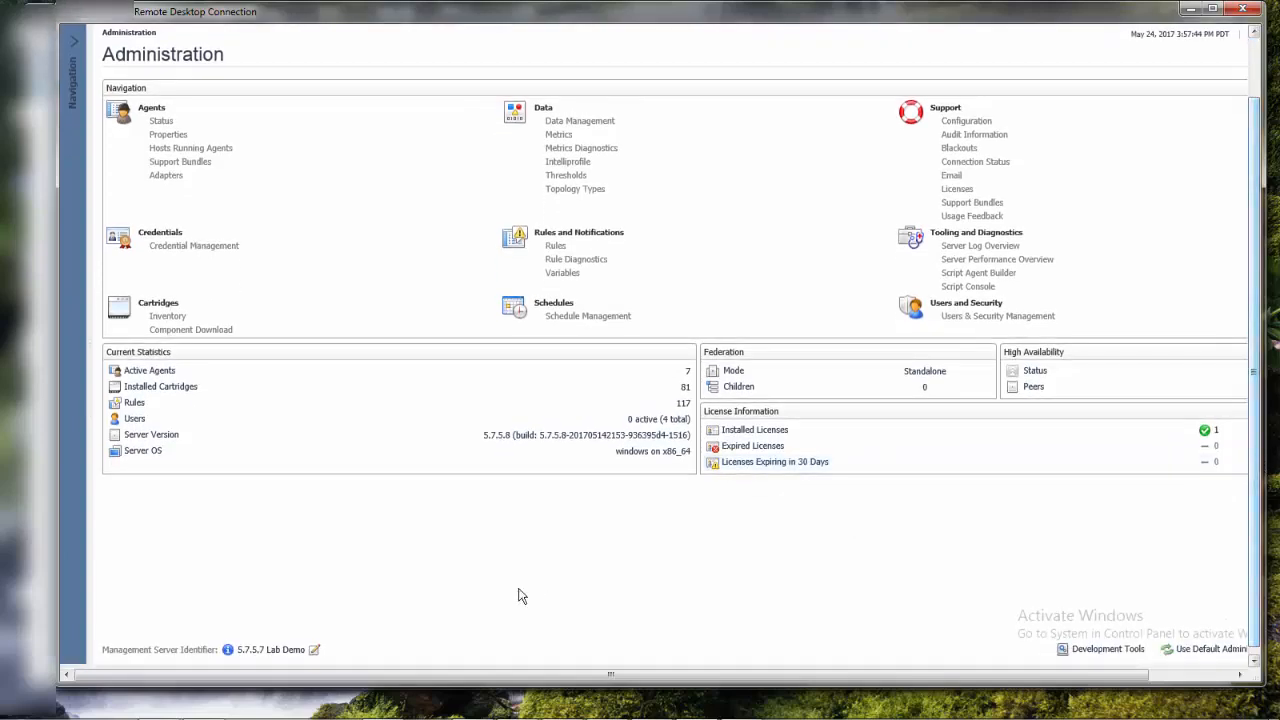
click(315, 651)
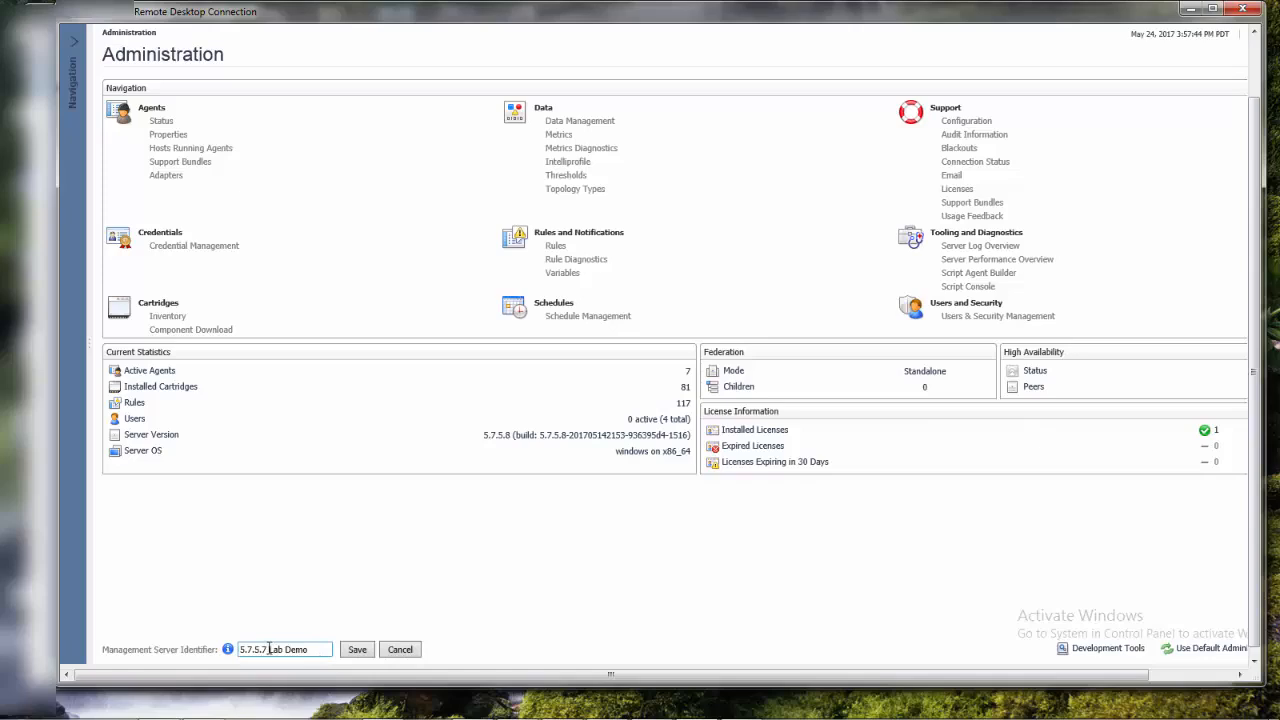
click(269, 649)
key(BackSpace)
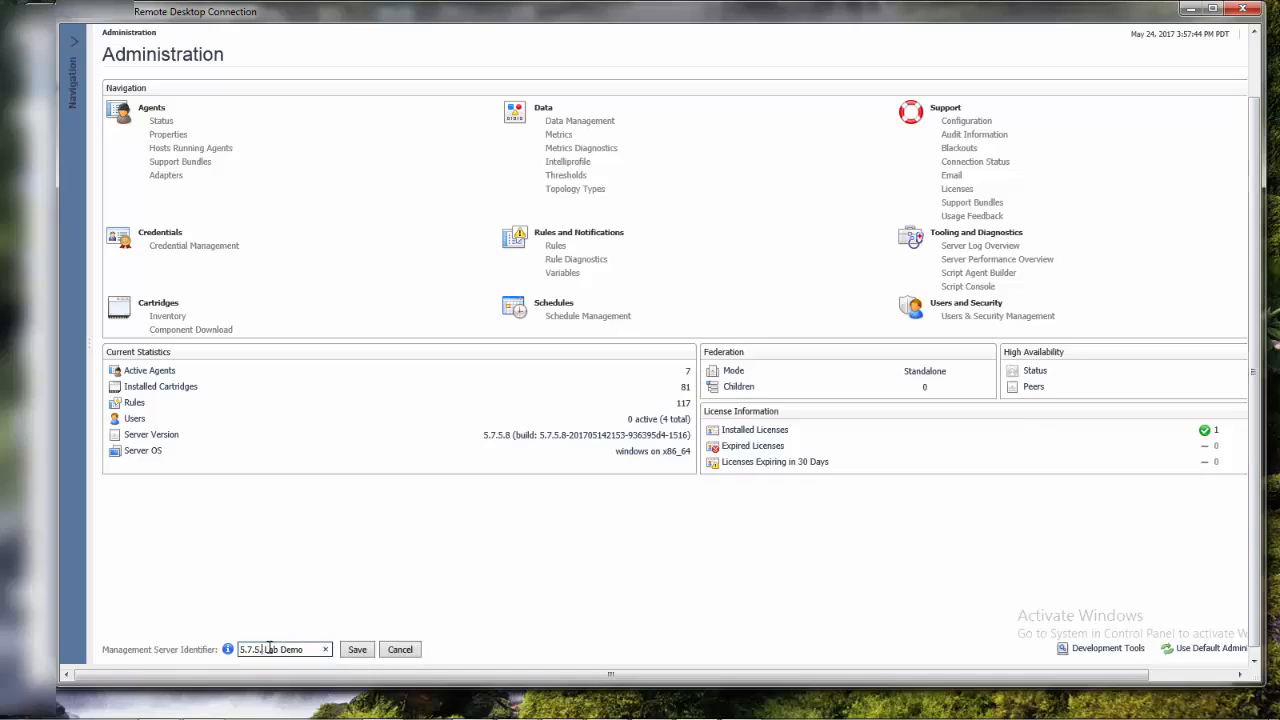
text(8)
click(357, 651)
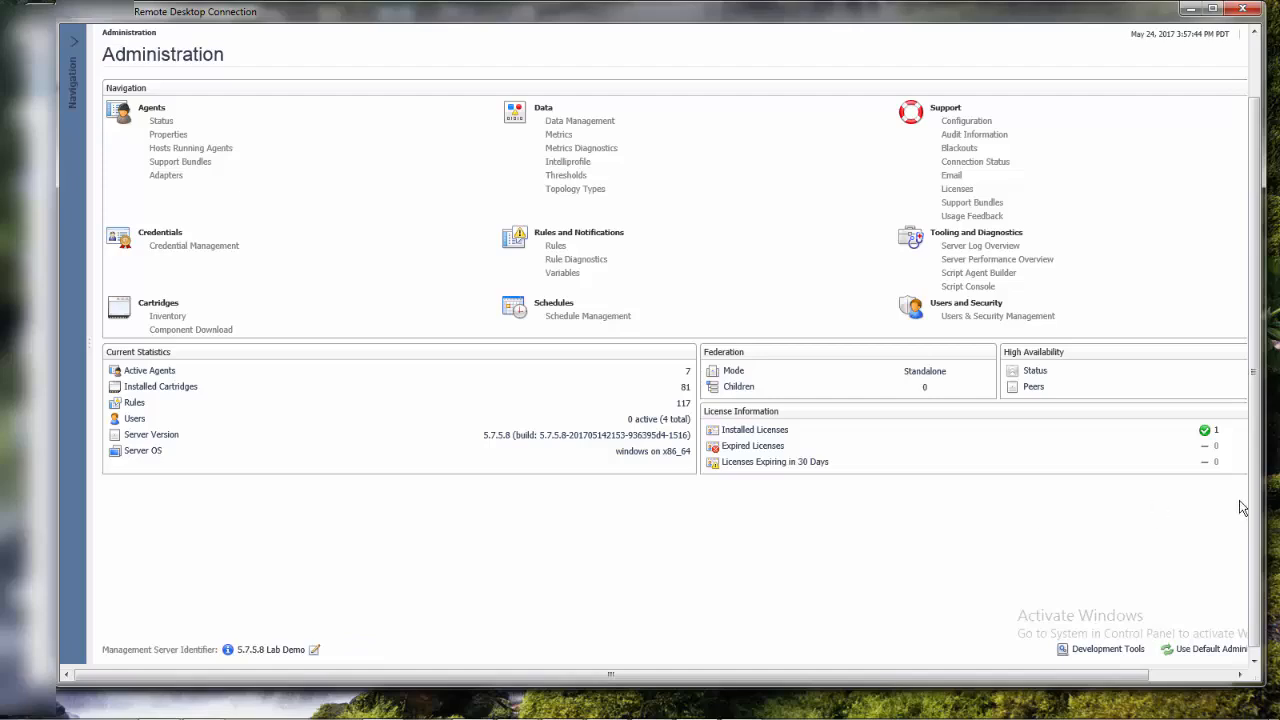
Log out of the console and sign back in as foglight with the account password
drag(1250, 500, 1250, 430)
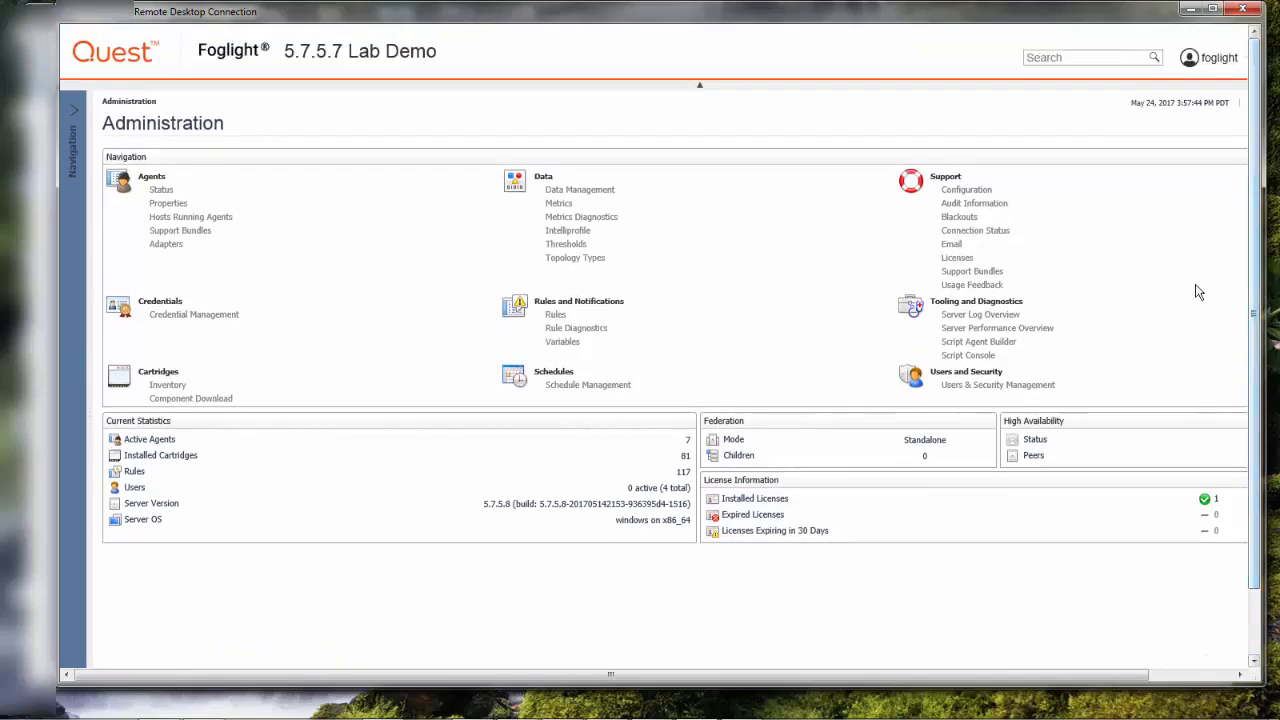
click(1215, 60)
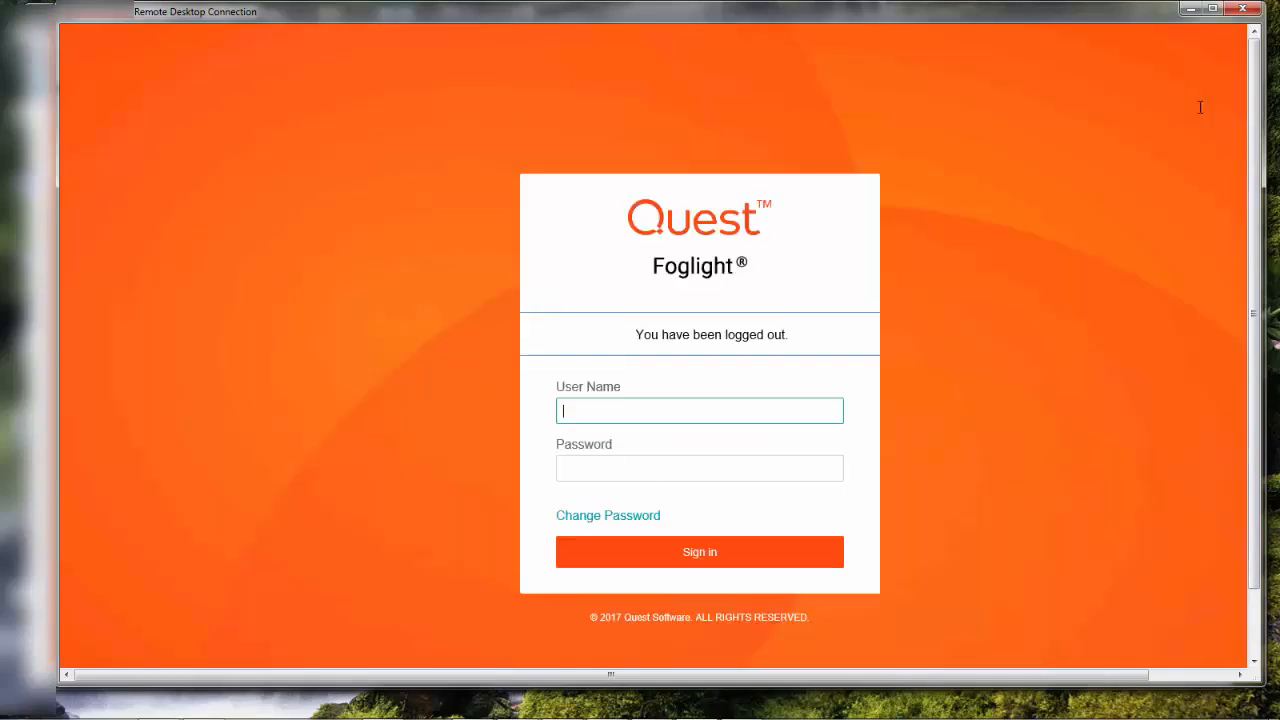
text(foglight)
key(Tab)
text(••••••••)
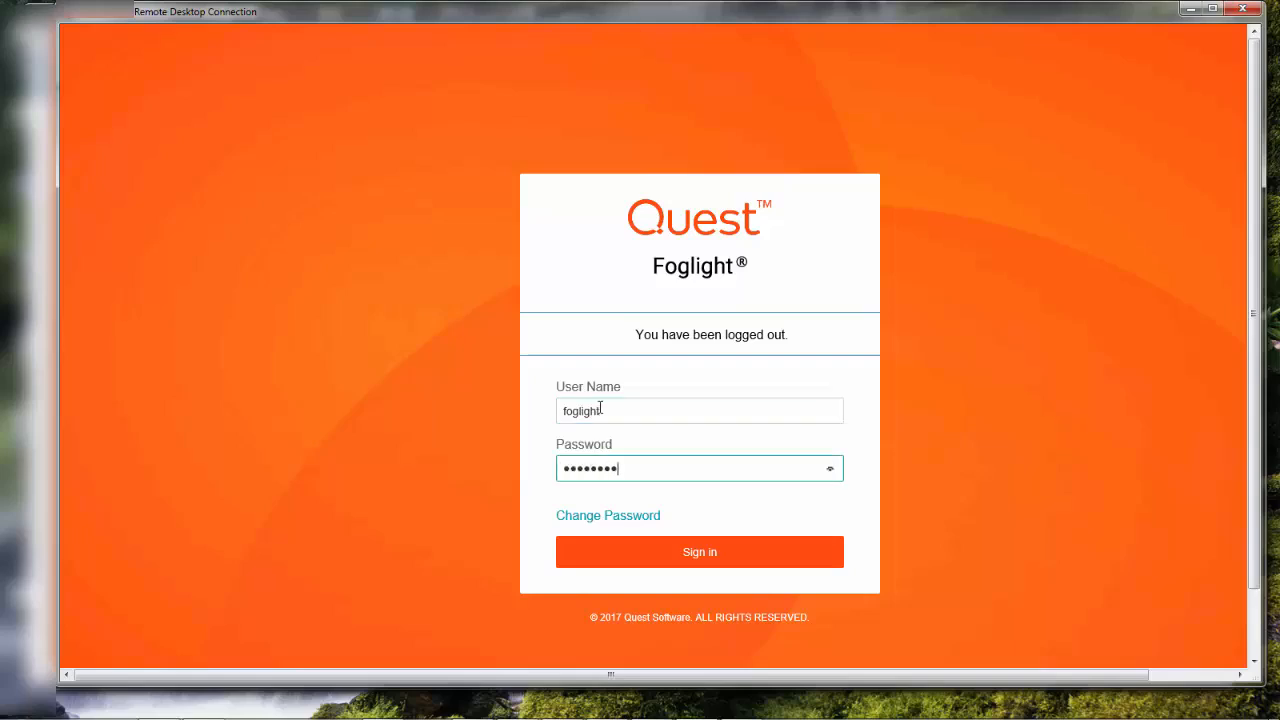
click(692, 555)
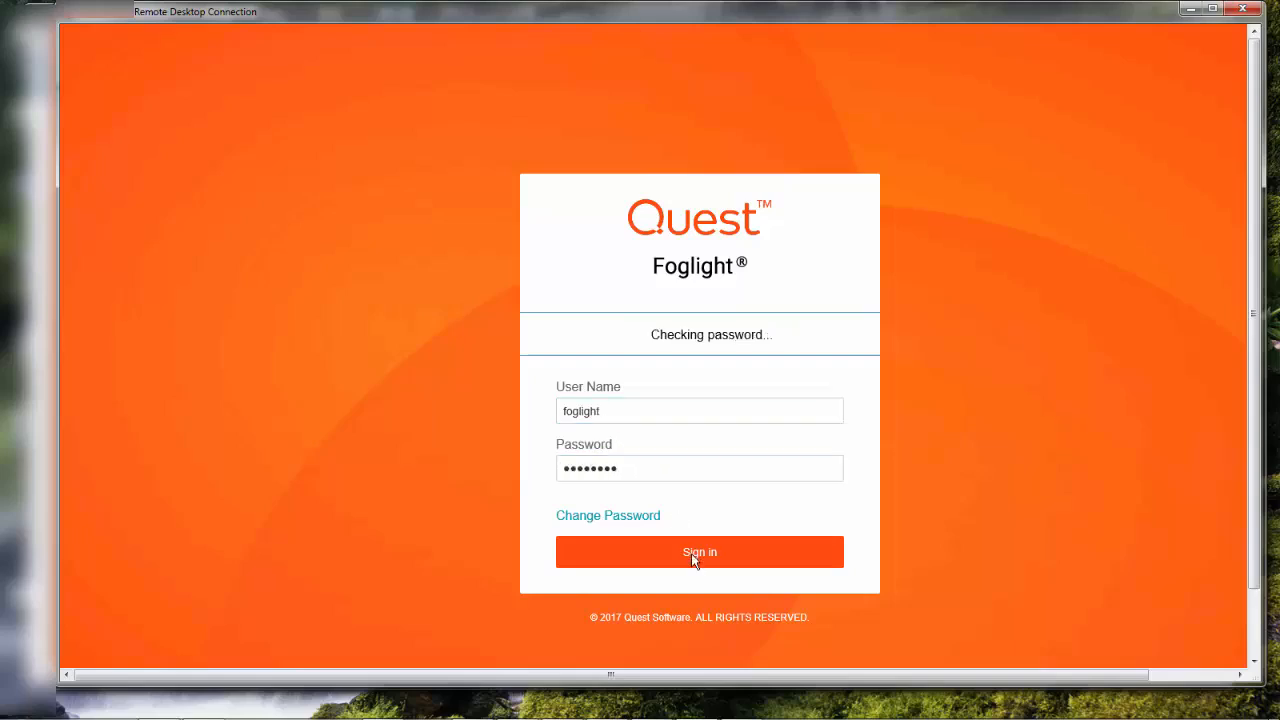